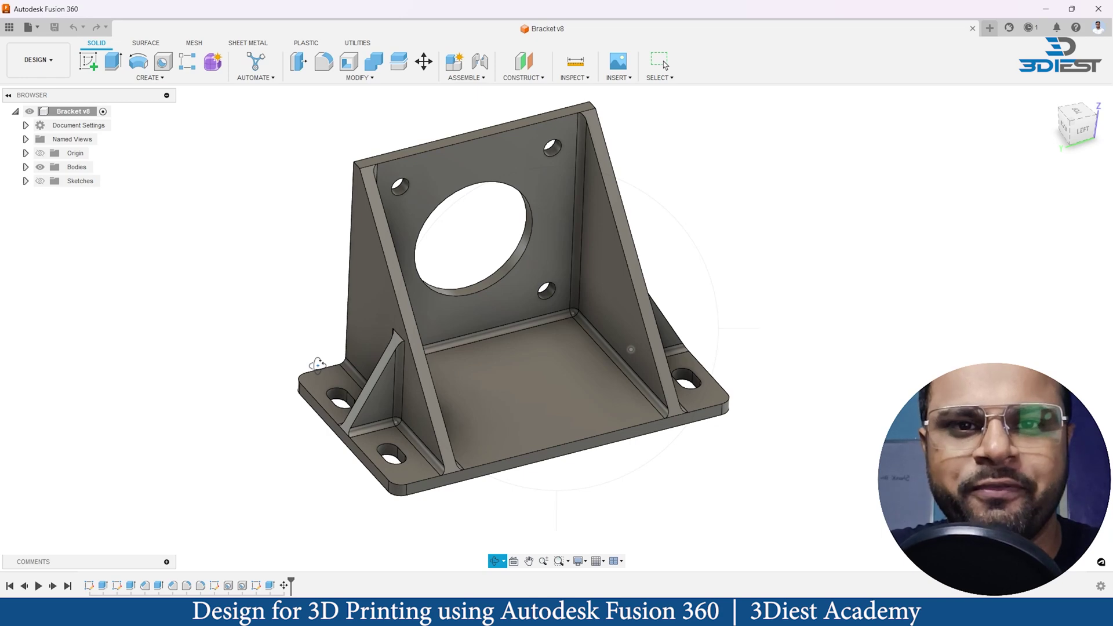
pyautogui.moveTo(317, 364); pyautogui.dragTo(375, 366)
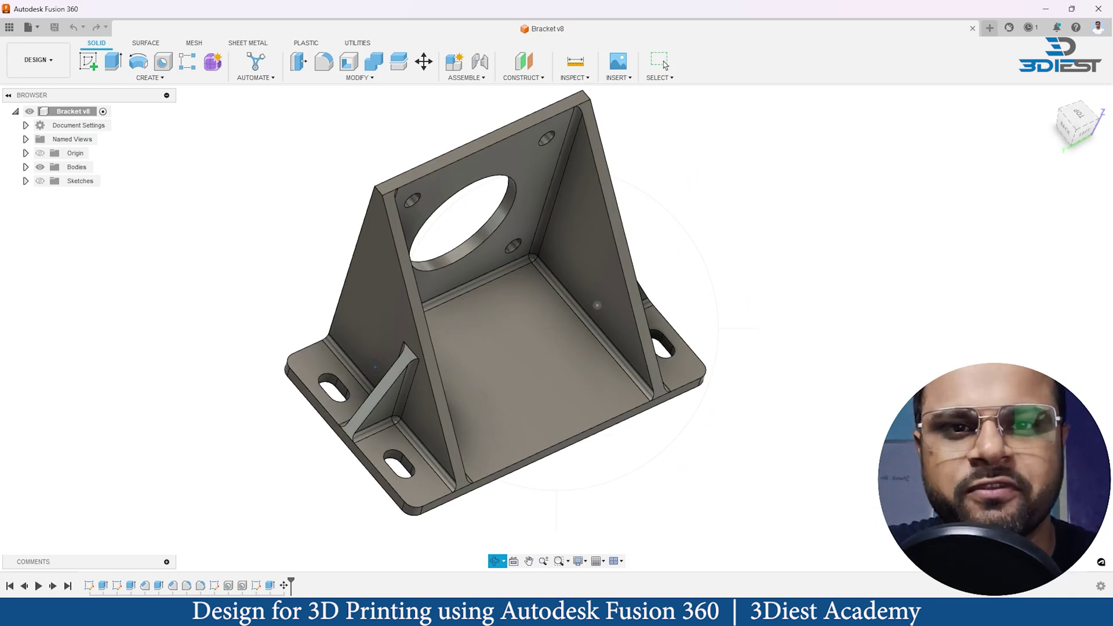
pyautogui.moveTo(375, 366); pyautogui.dragTo(419, 379)
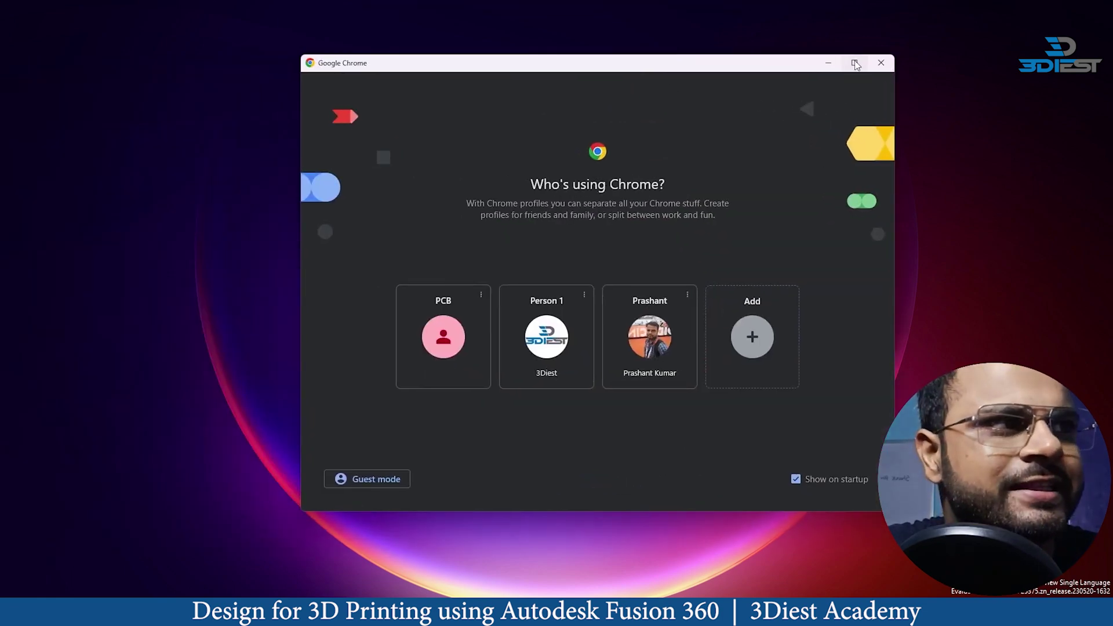
# - Switch to Google Chrome, maximize its window and close the Pivo Present page, leaving the new tab open
pyautogui.click(855, 65)
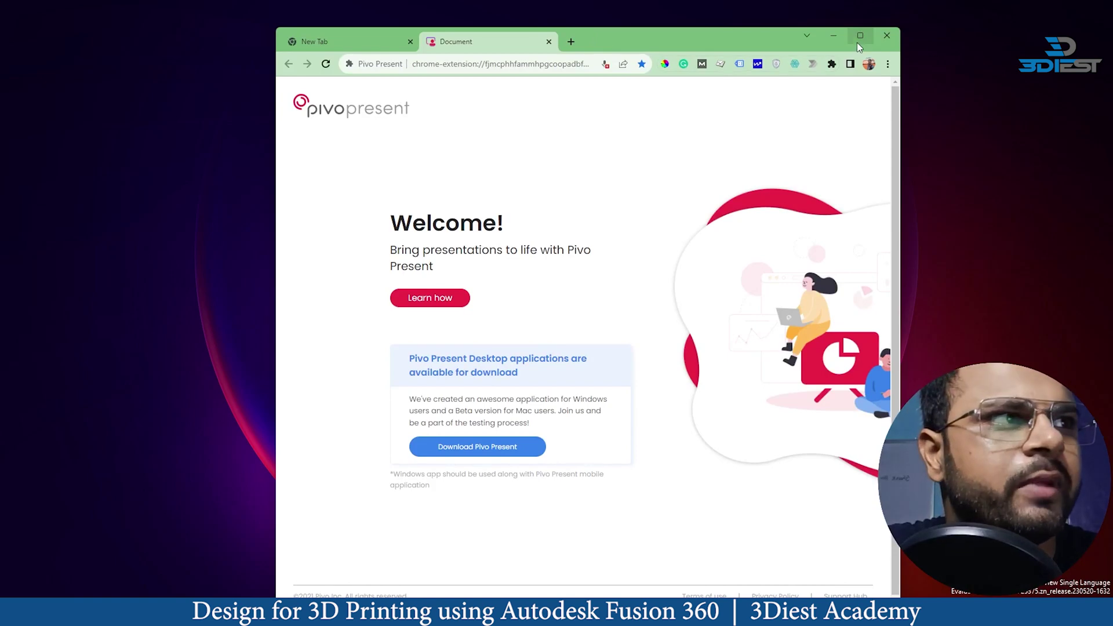
pyautogui.click(860, 37)
pyautogui.click(282, 11)
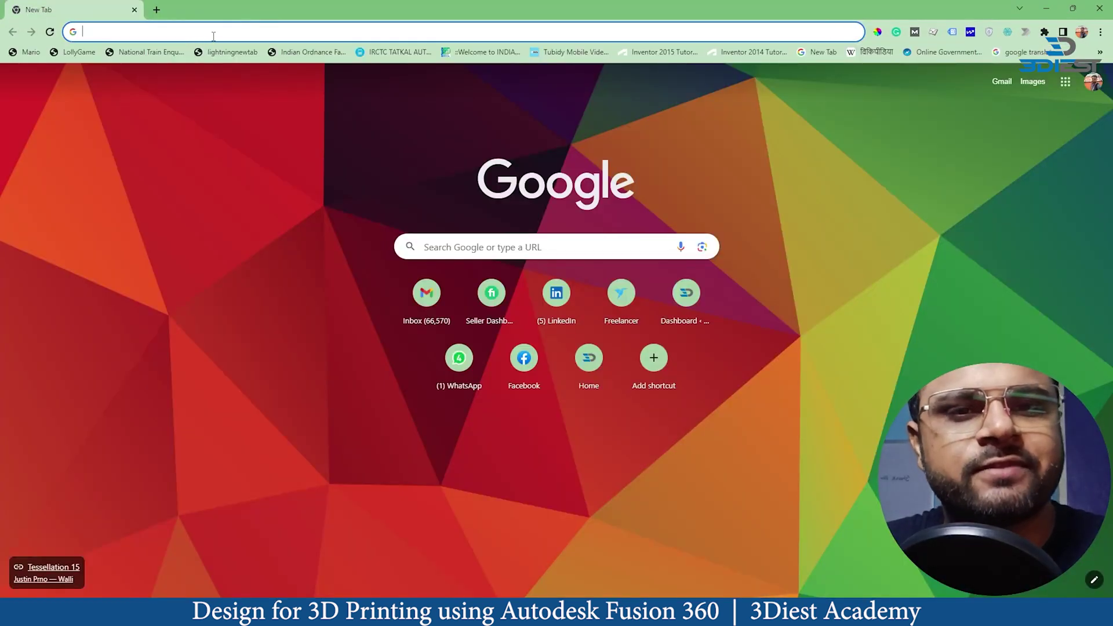
# - Search the web for "ultimaker cura"
pyautogui.write('ultimka')
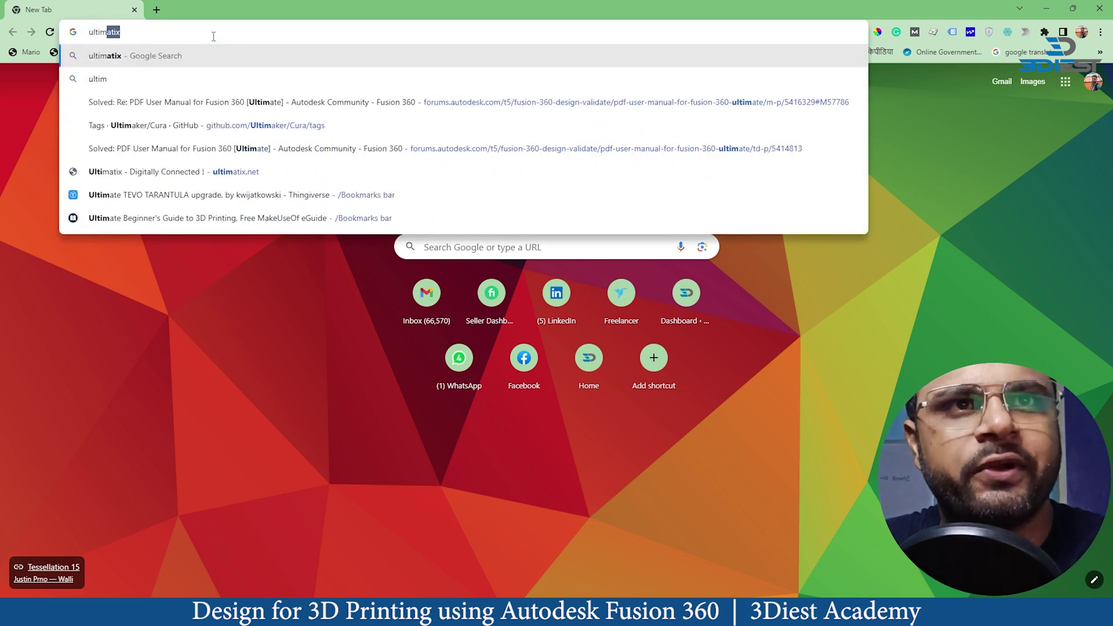
pyautogui.press('BackSpace')
pyautogui.press('BackSpace')
pyautogui.write('aker cure')
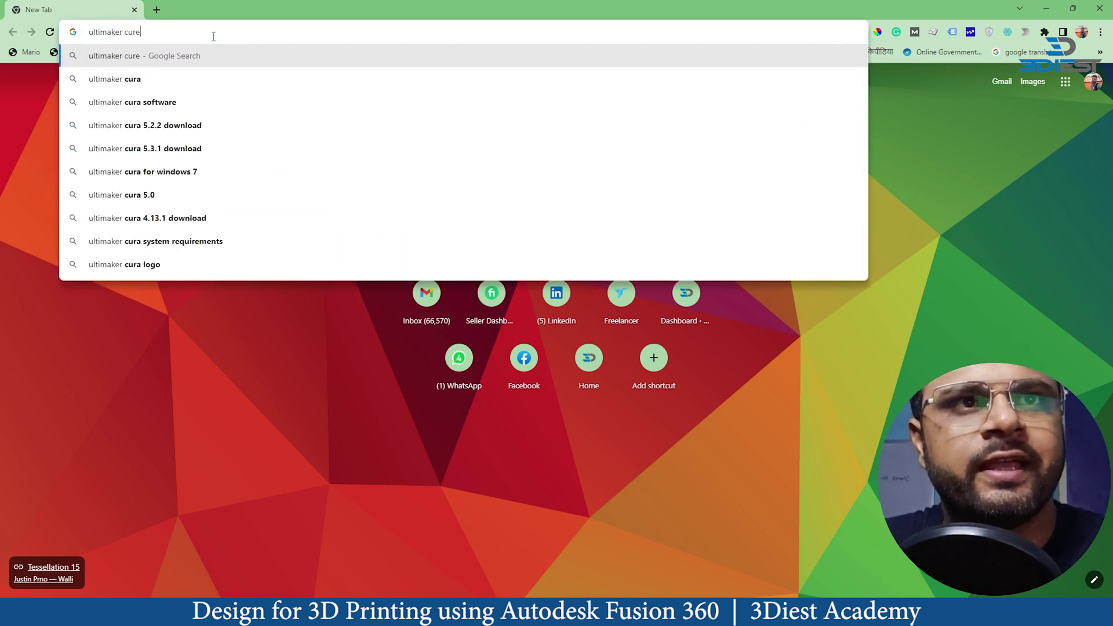
pyautogui.press('BackSpace')
pyautogui.write('a')
pyautogui.press('Return')
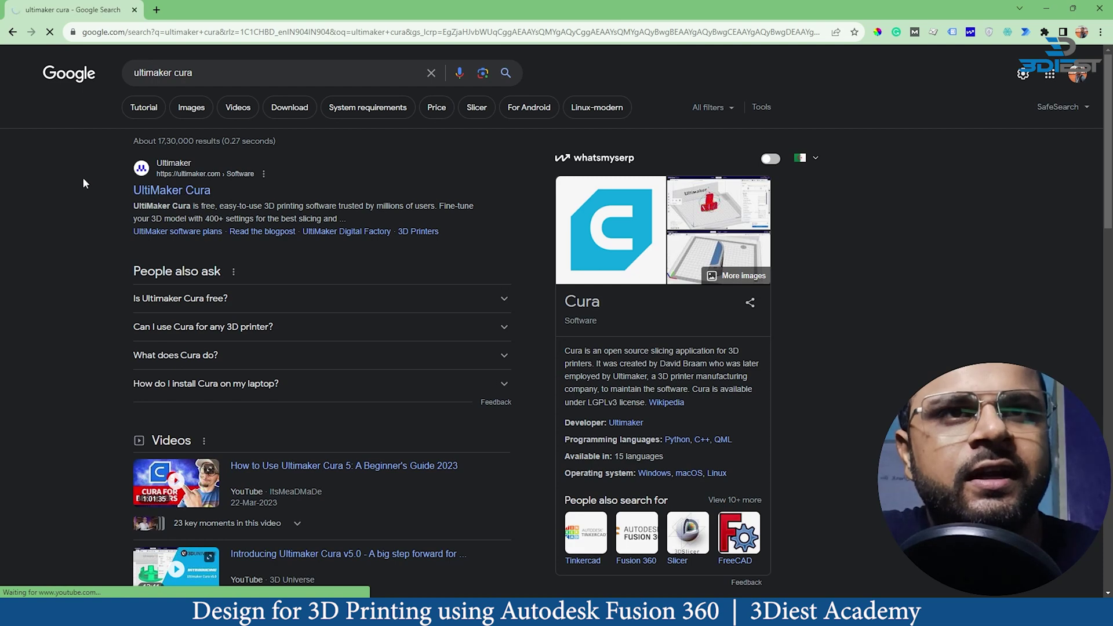
# - Download the Windows, 64 bit installer from the official UltiMaker Cura page and keep the flagged file
pyautogui.click(168, 190)
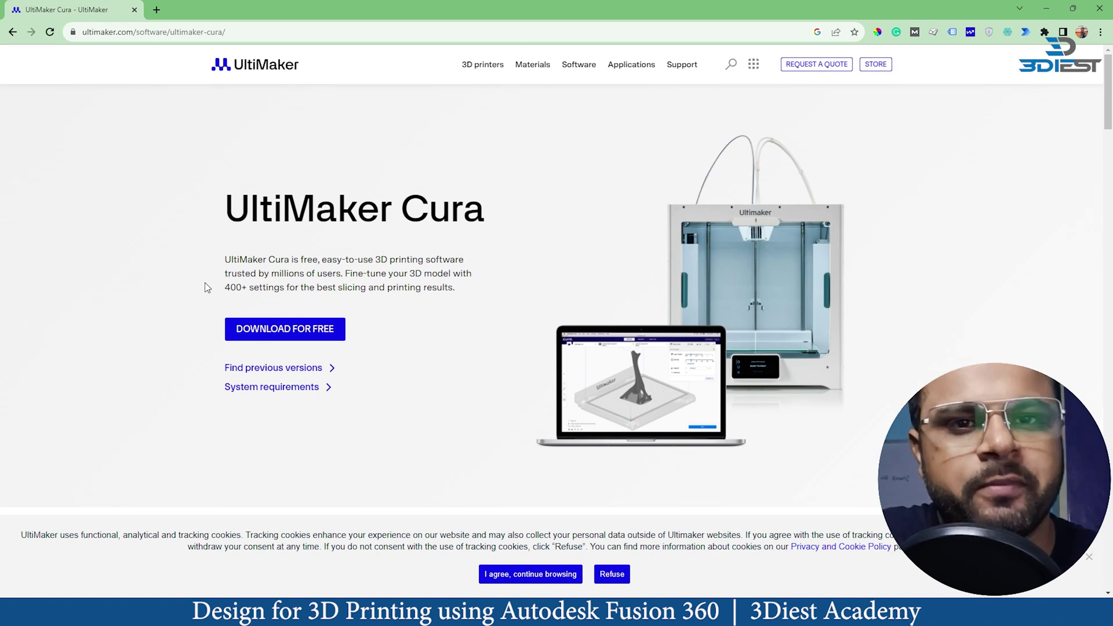
pyautogui.click(295, 335)
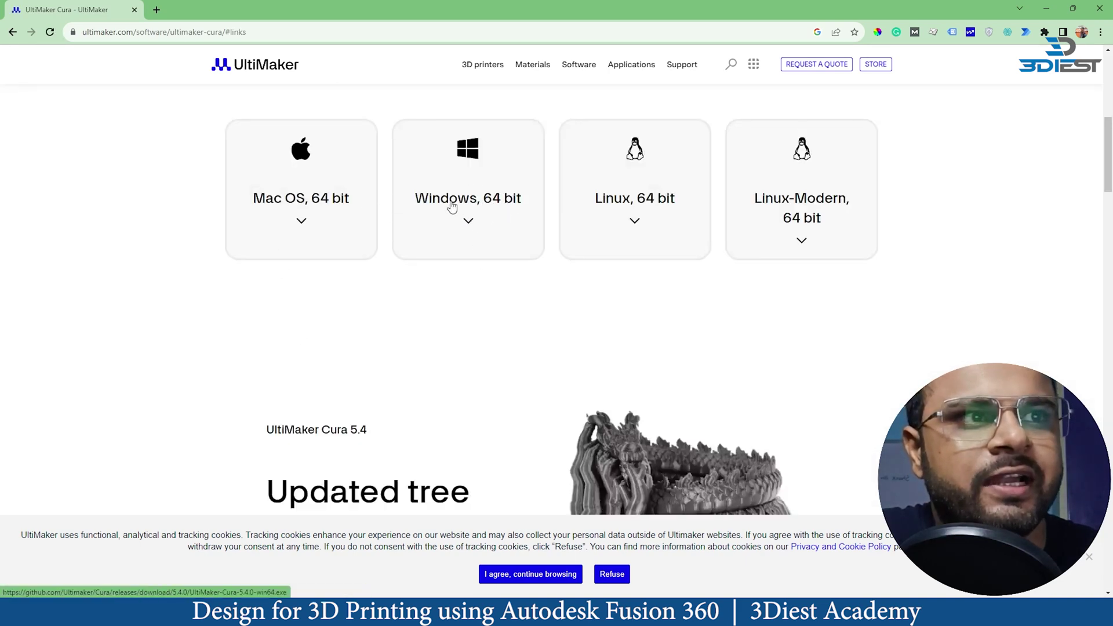
pyautogui.click(486, 207)
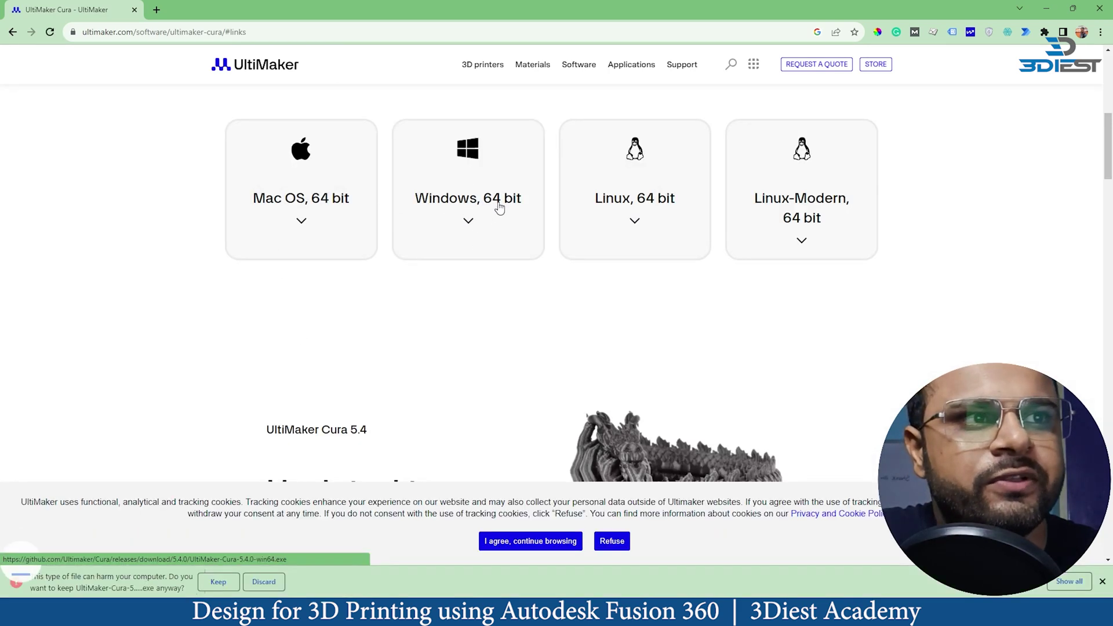
pyautogui.click(218, 582)
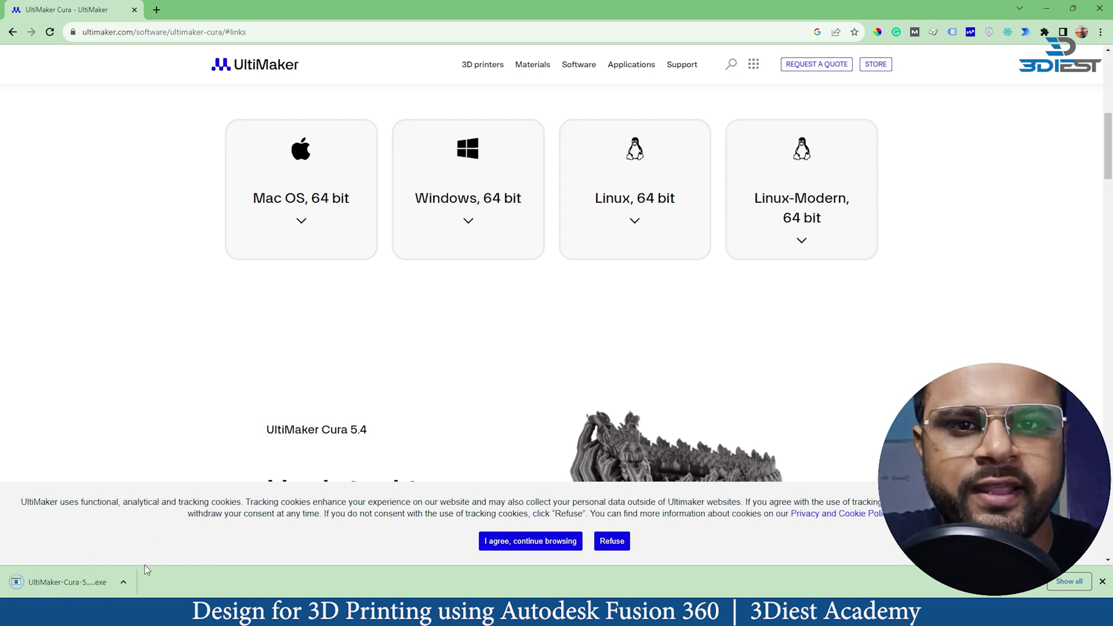
# - Install UltiMaker Cura 5.4.0 from the downloaded file with the default options, finishing setup without running the program
pyautogui.click(67, 581)
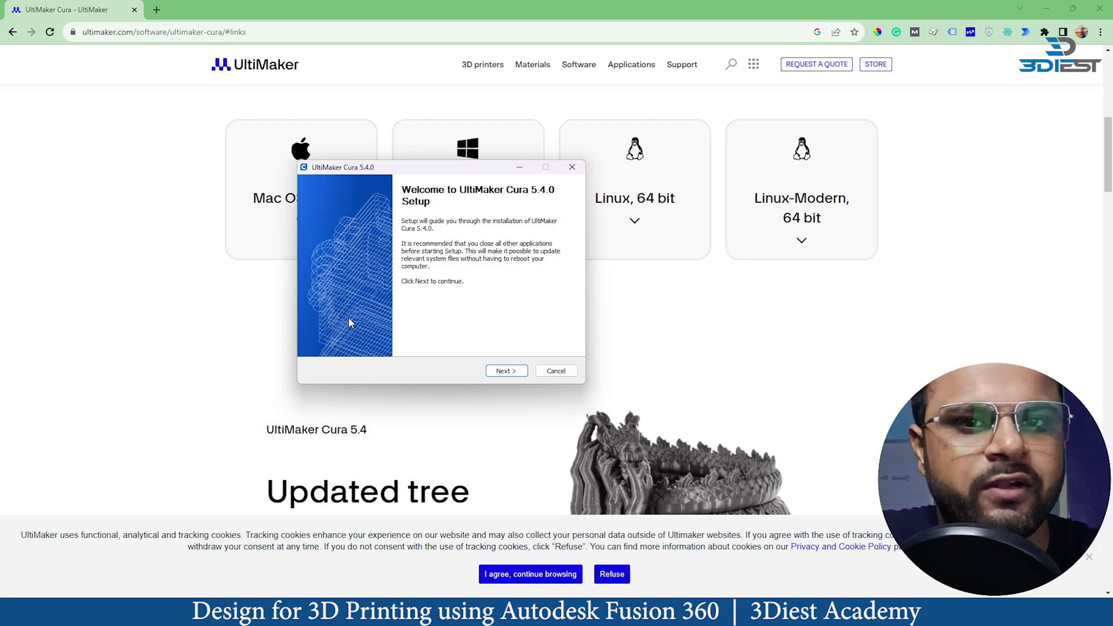
pyautogui.click(503, 372)
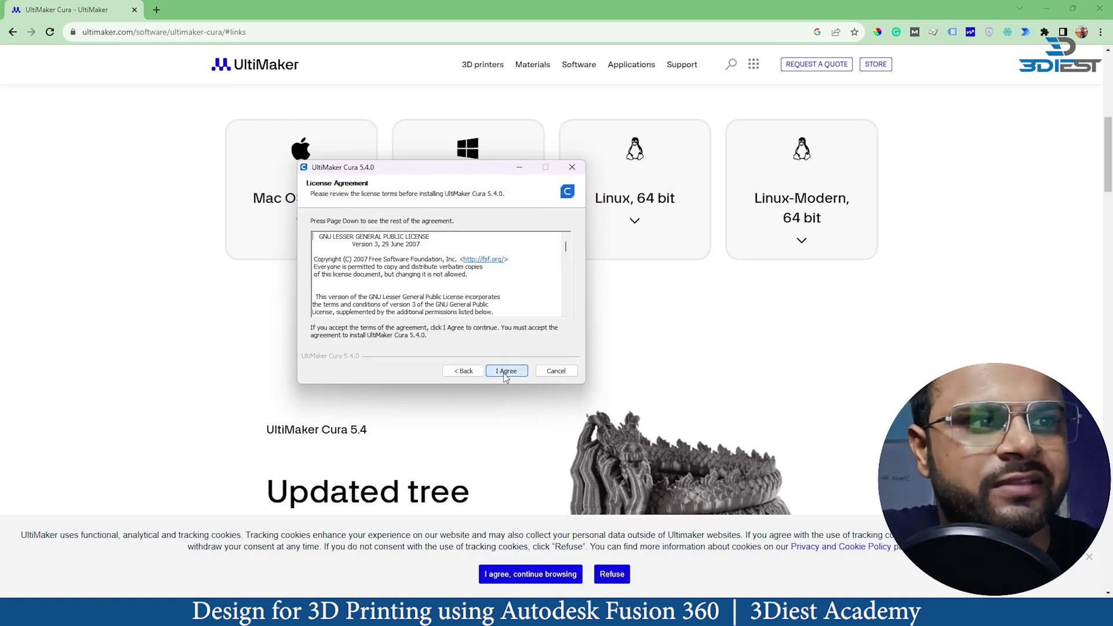
pyautogui.click(503, 372)
pyautogui.click(503, 372)
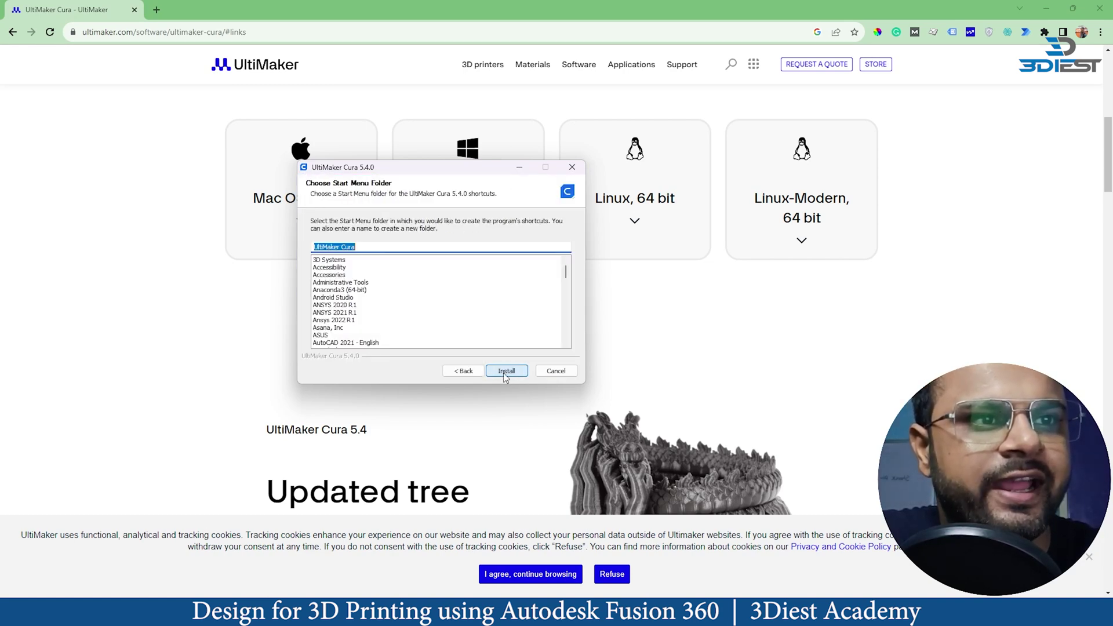
pyautogui.click(504, 372)
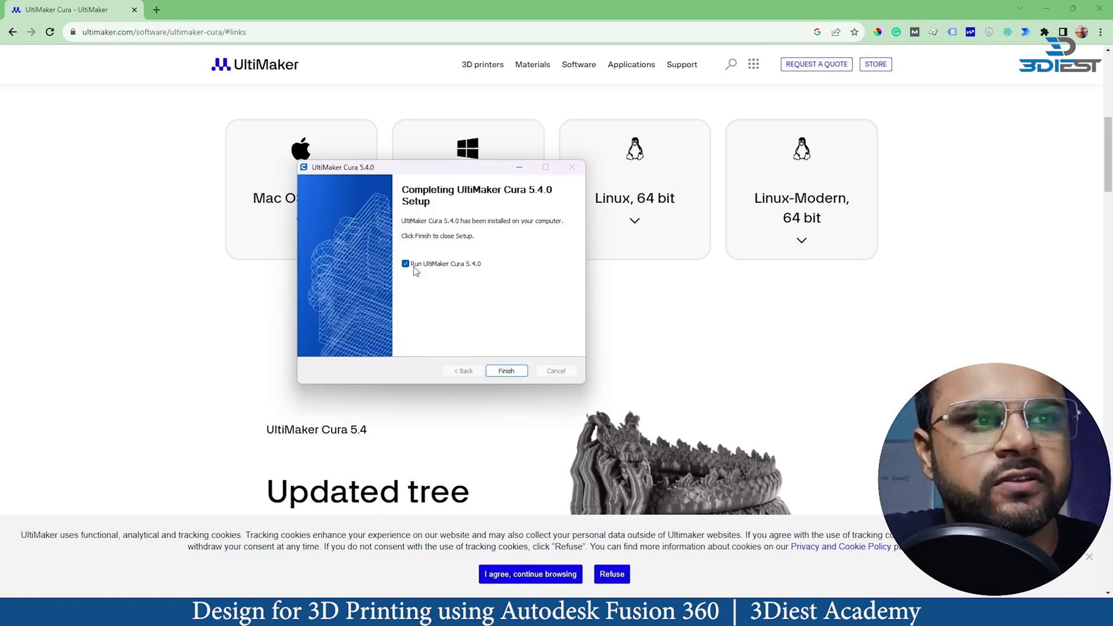
pyautogui.click(406, 263)
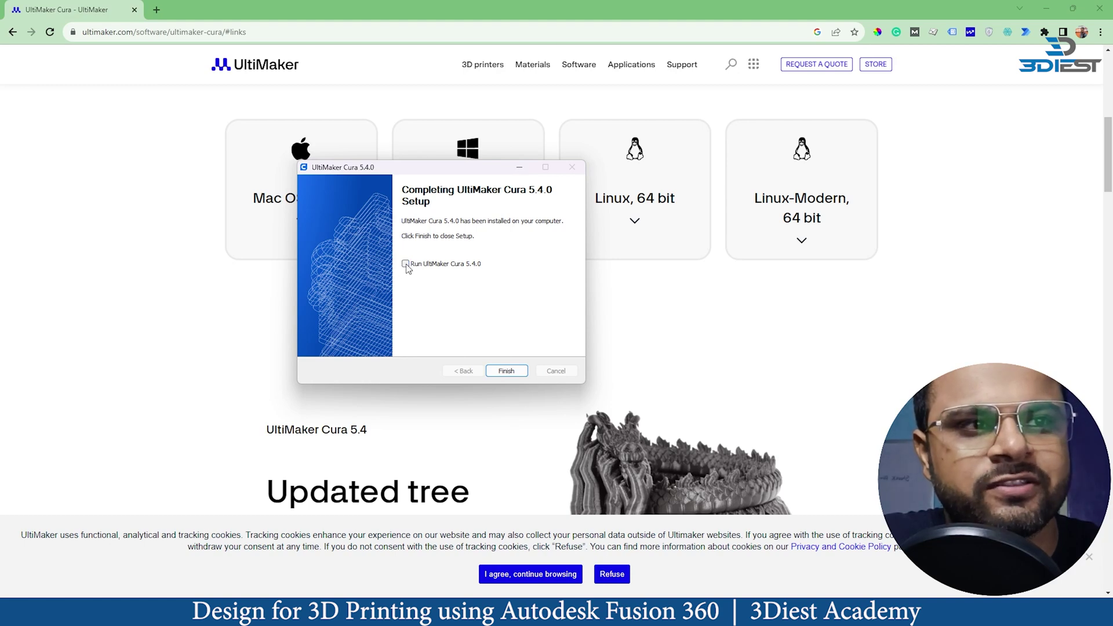
pyautogui.click(506, 371)
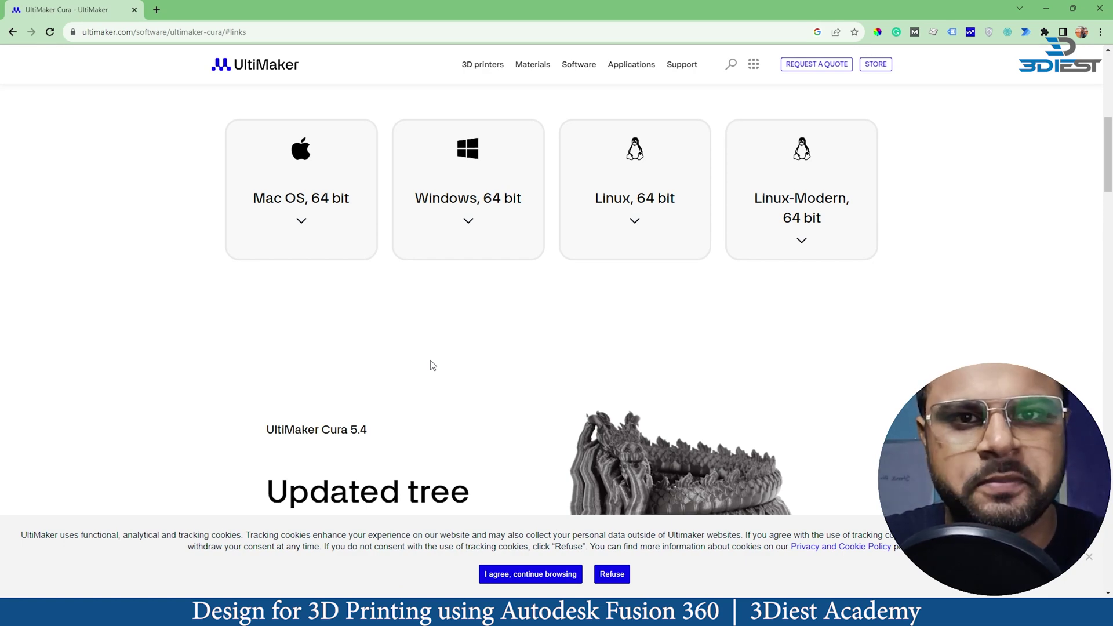
# - Find and launch UltiMaker Cura 5.4.0 on the computer, skipping the What's New pages and closing the release notes
pyautogui.click(13, 613)
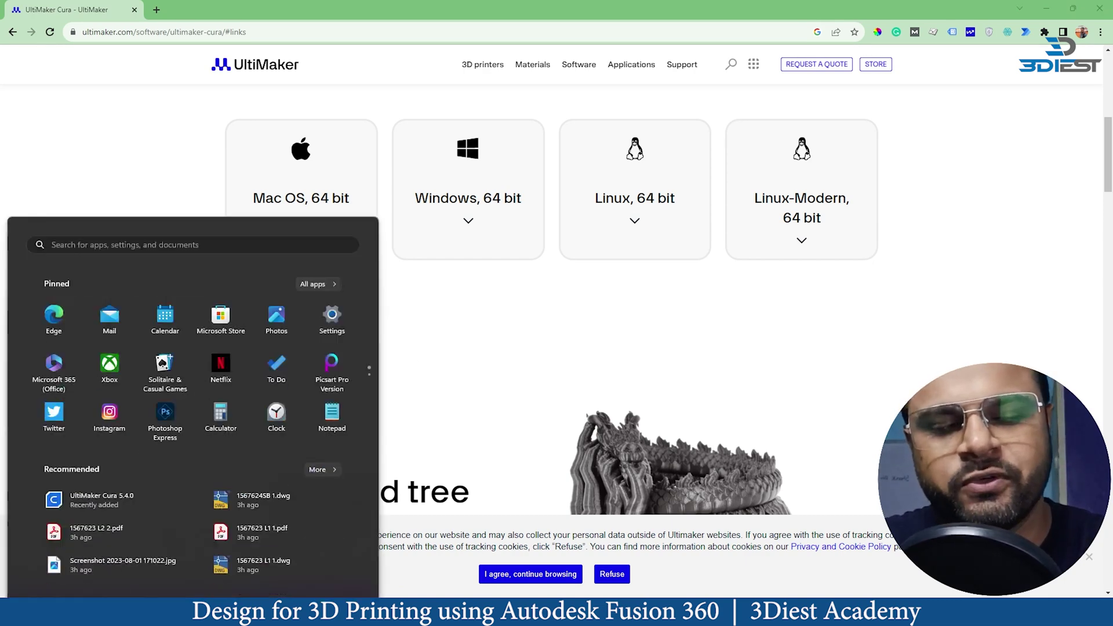
pyautogui.write('ultimaker Cura 5.4.0')
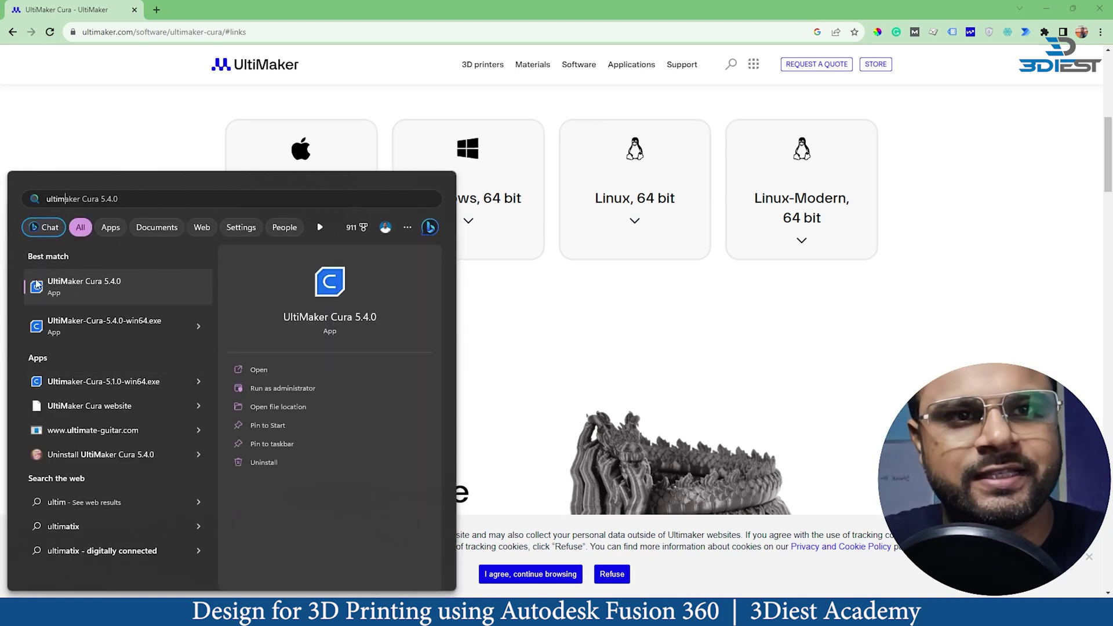
pyautogui.rightClick(107, 286)
pyautogui.click(147, 300)
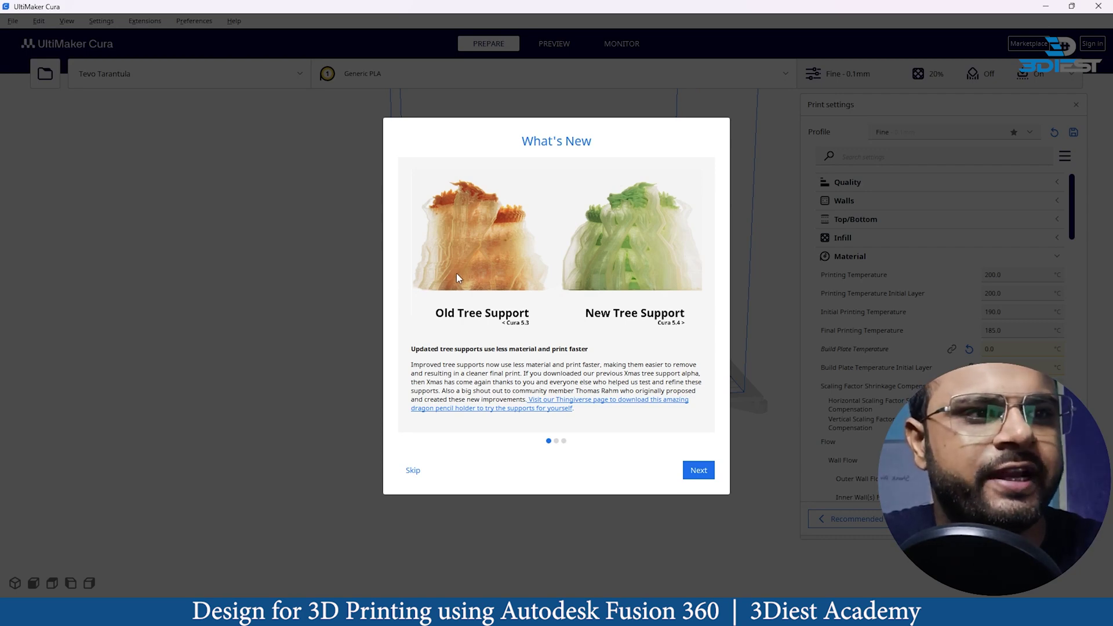
pyautogui.click(412, 470)
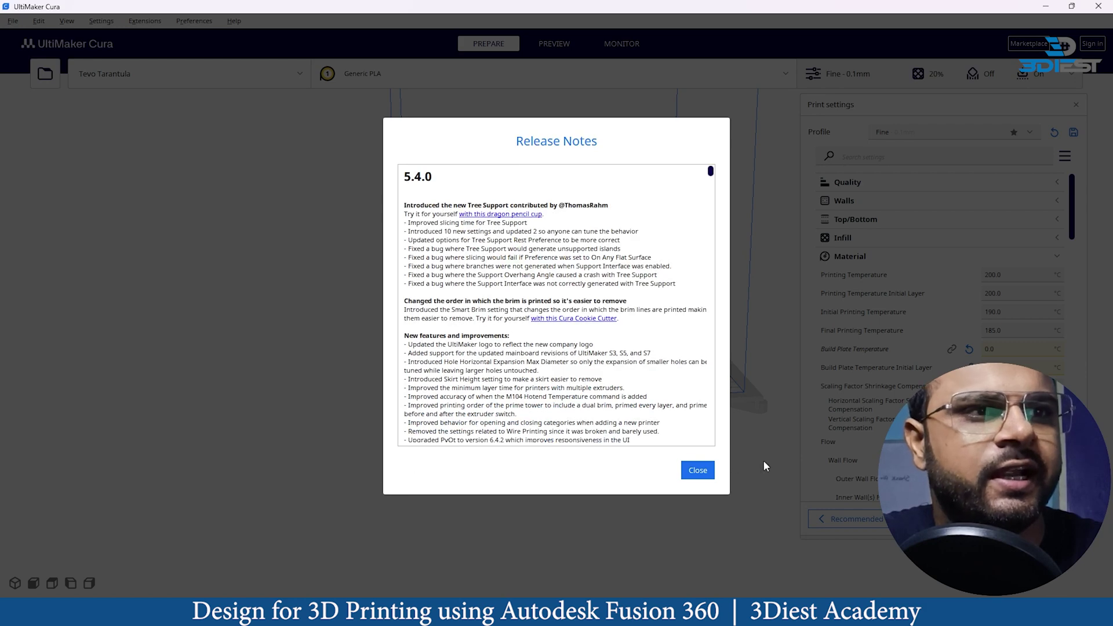
pyautogui.click(697, 470)
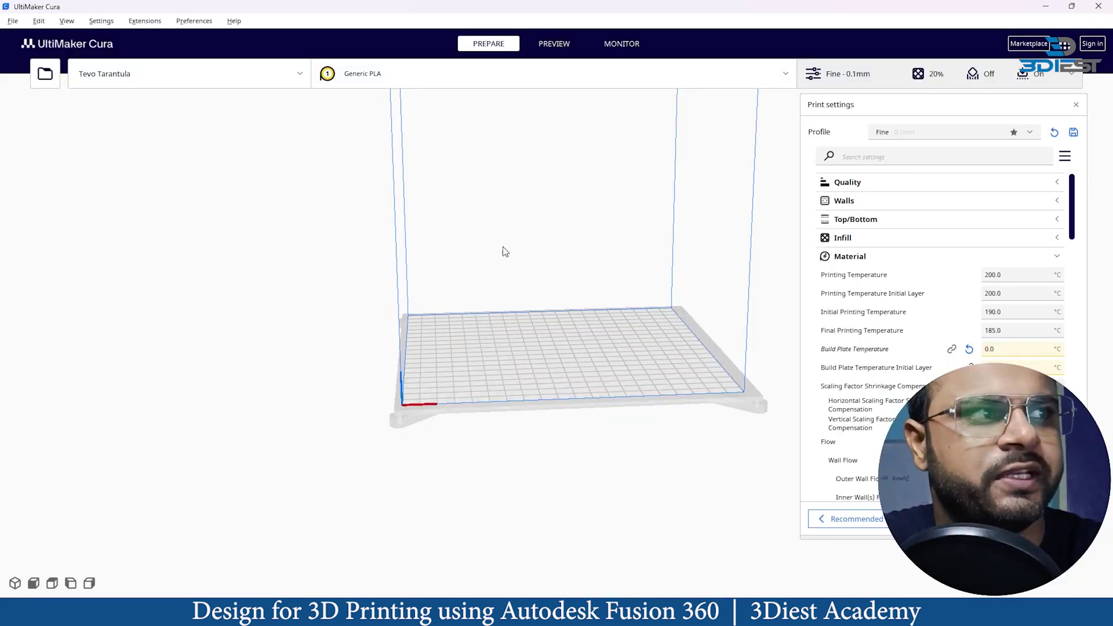
pyautogui.scroll(3, 340, 387)
pyautogui.scroll(-2, 313, 401)
pyautogui.scroll(-3, 364, 413)
pyautogui.scroll(2, 764, 155)
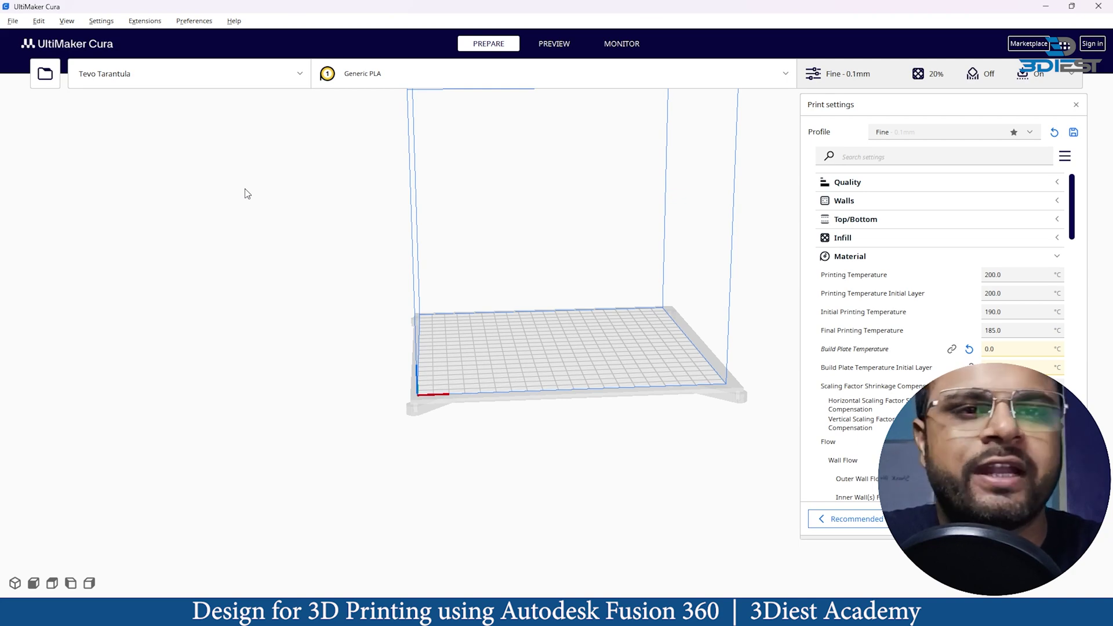
# - Open Cura's preferences and show the Printers page
pyautogui.click(197, 24)
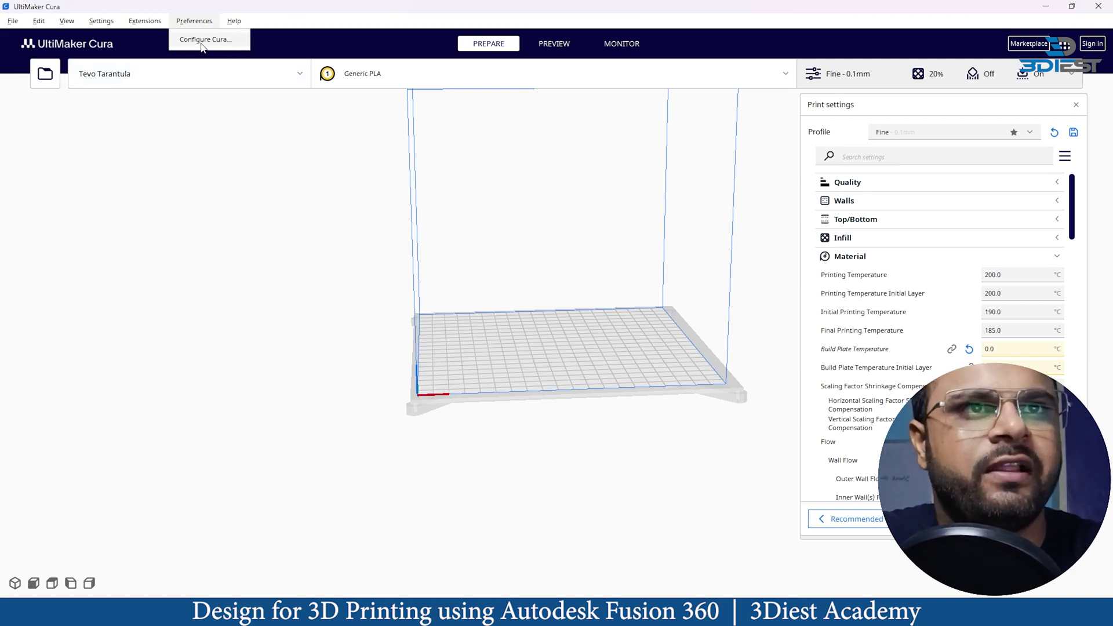
pyautogui.click(214, 41)
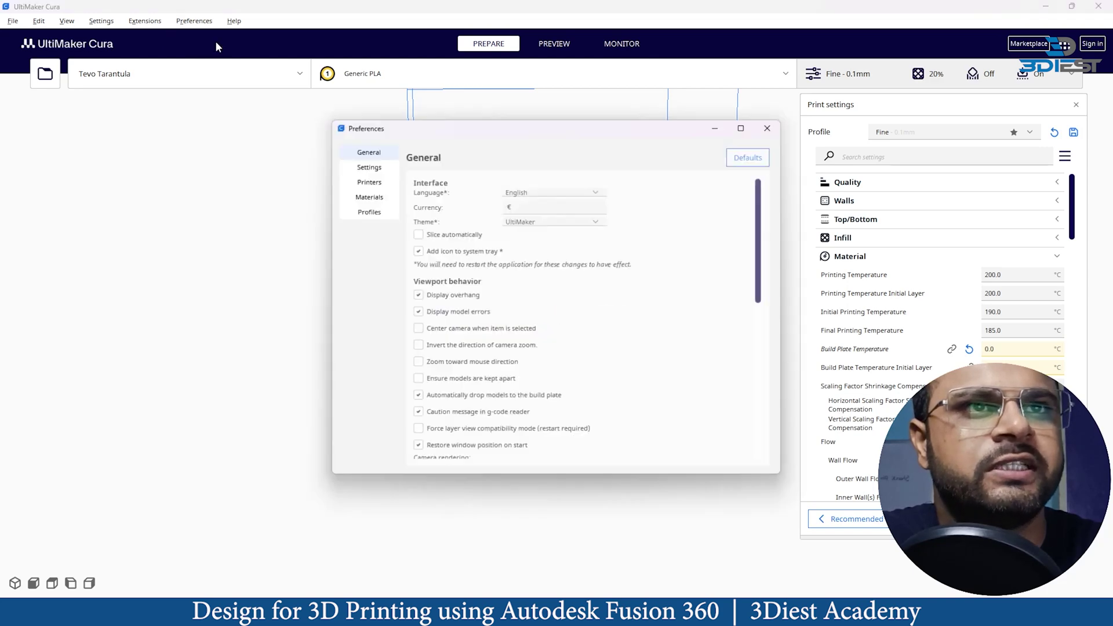
pyautogui.moveTo(522, 134); pyautogui.dragTo(356, 120)
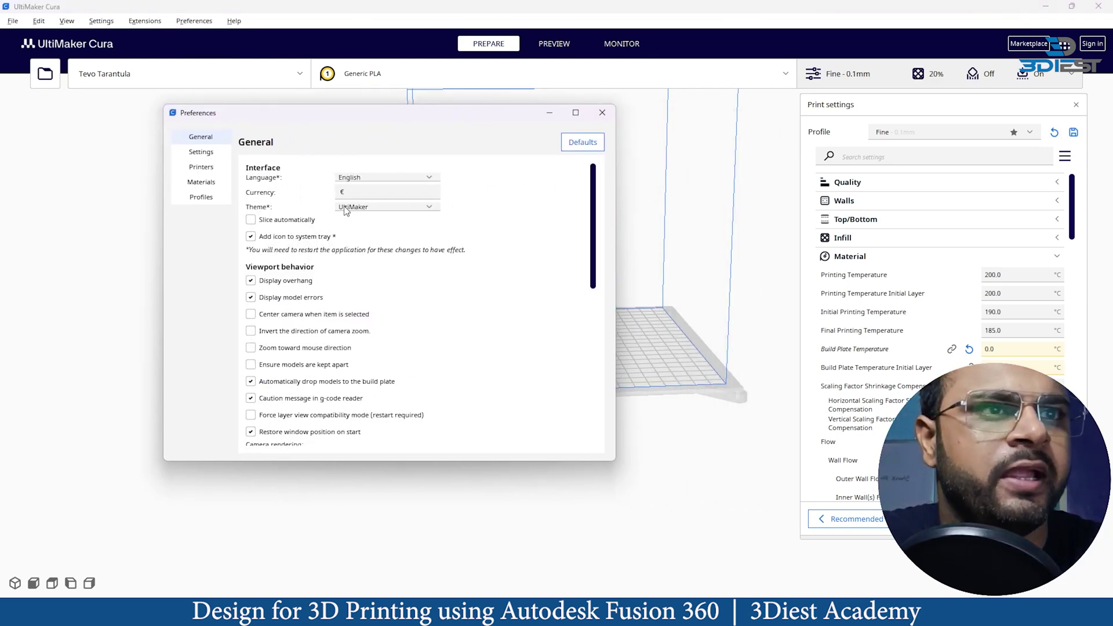
pyautogui.click(201, 167)
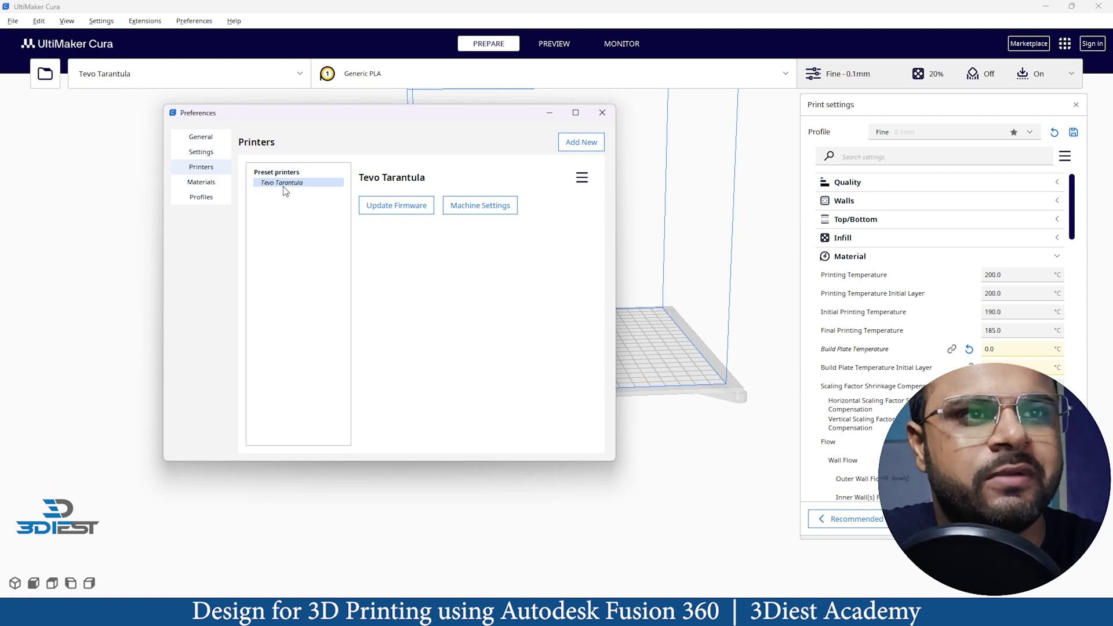
# - Start adding a new non-UltiMaker printer and show the list of non-networked models
pyautogui.click(578, 148)
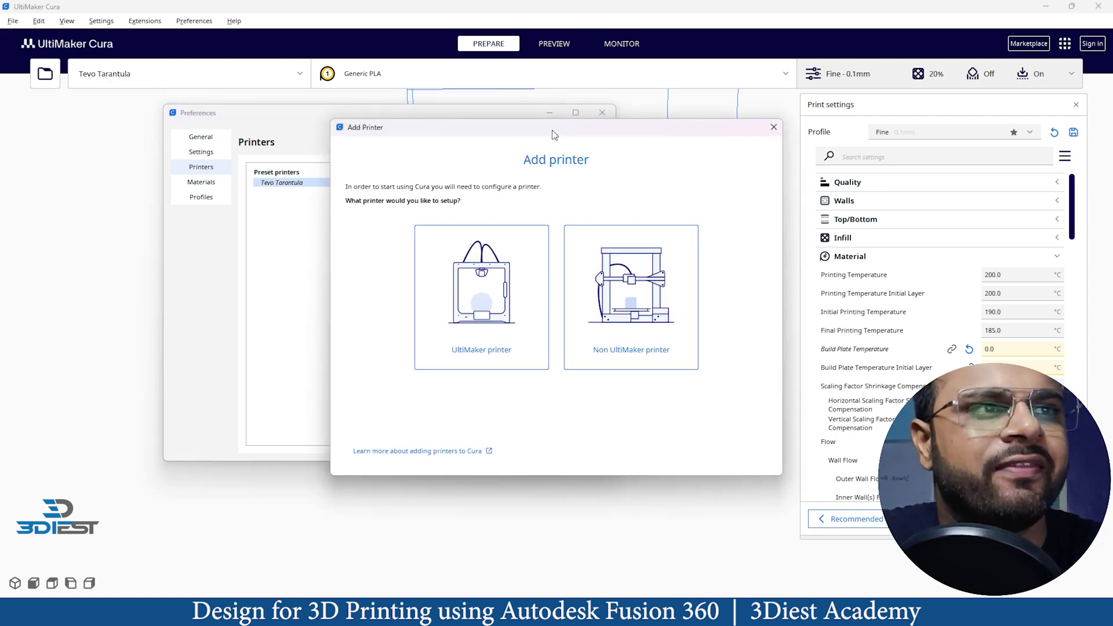
pyautogui.moveTo(555, 134); pyautogui.dragTo(397, 117)
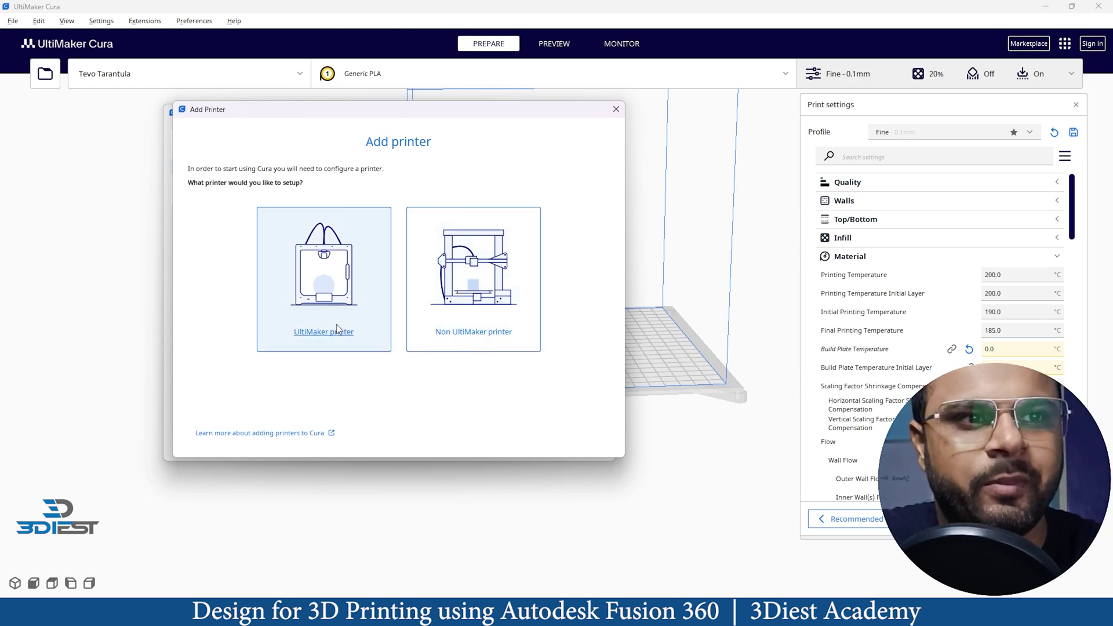
pyautogui.click(478, 337)
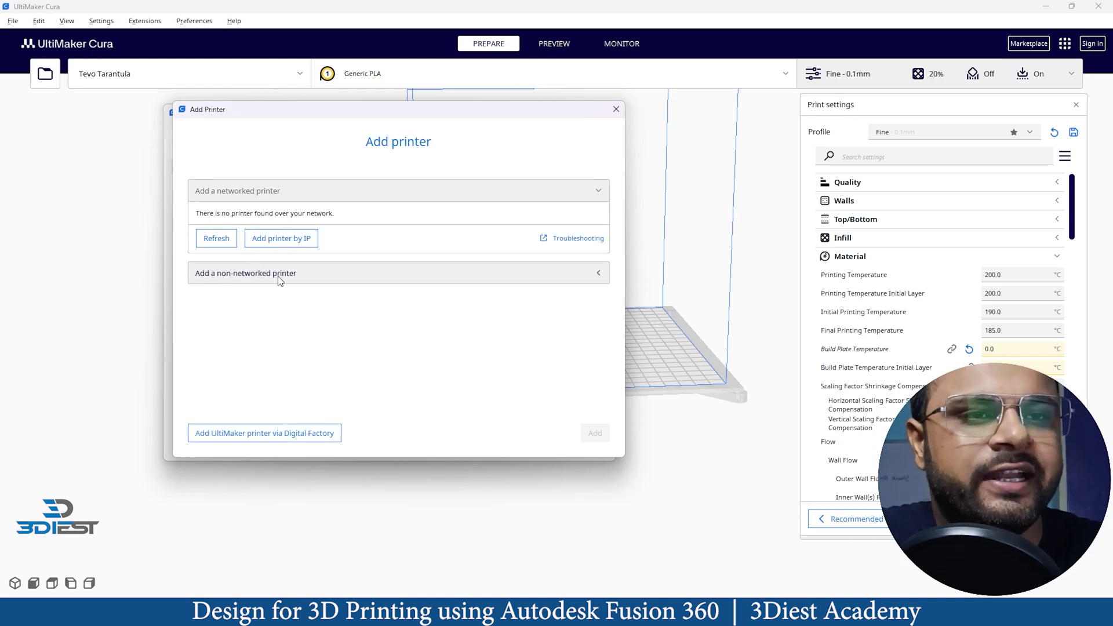
pyautogui.click(399, 280)
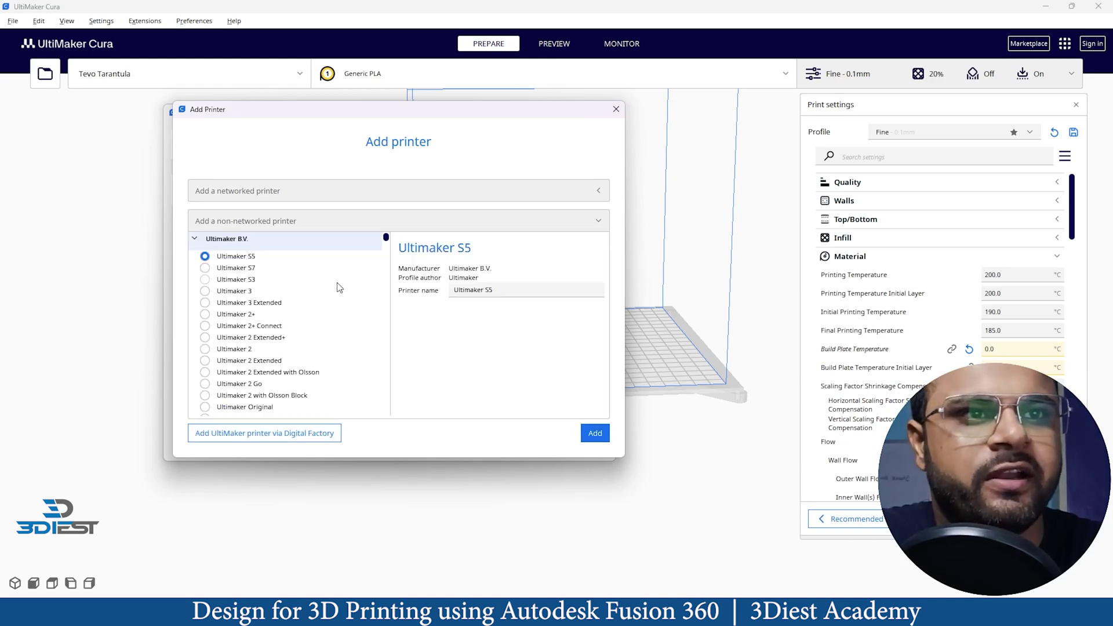
# - Find the Tevo manufacturer in the non-networked list, choose the Tevo Tarantula model and add it as a printer
pyautogui.scroll(-10, 243, 325)
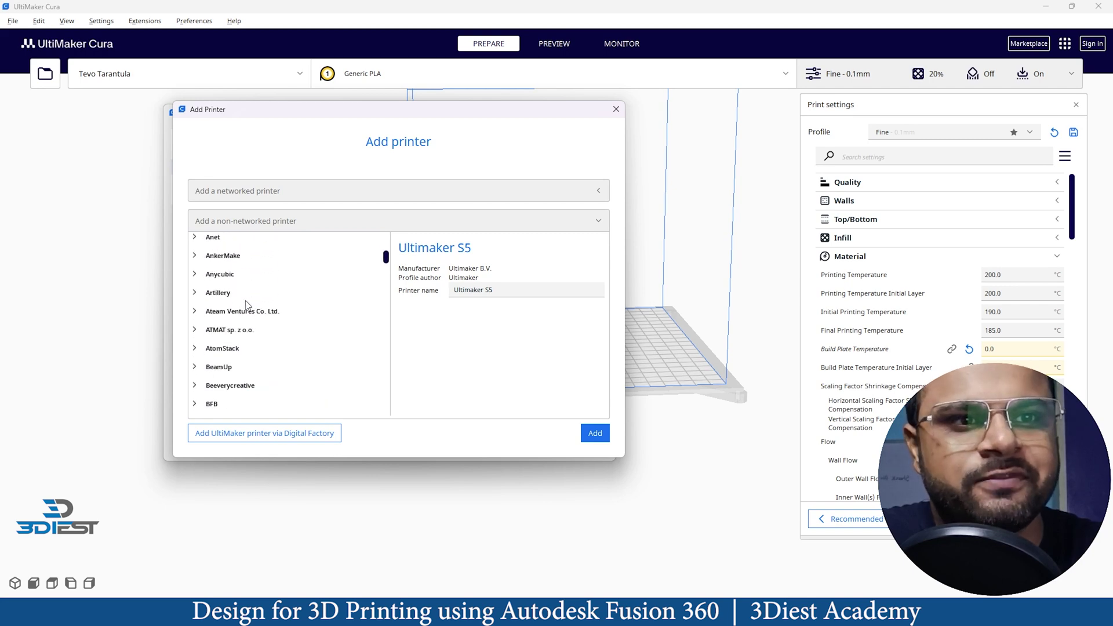
pyautogui.scroll(-5, 244, 369)
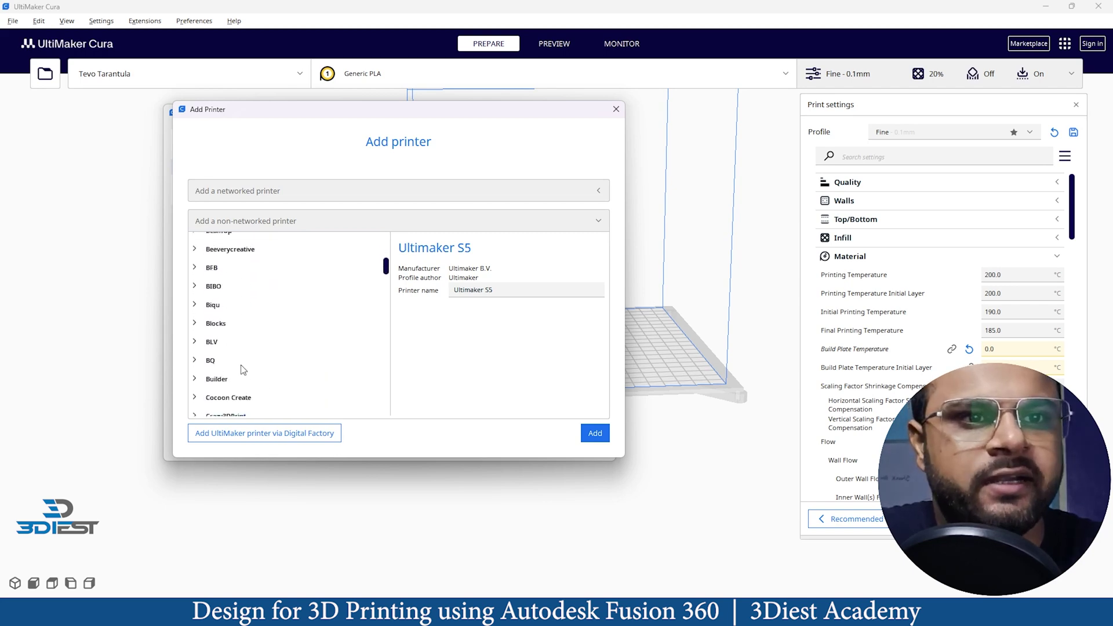
pyautogui.scroll(-5, 244, 372)
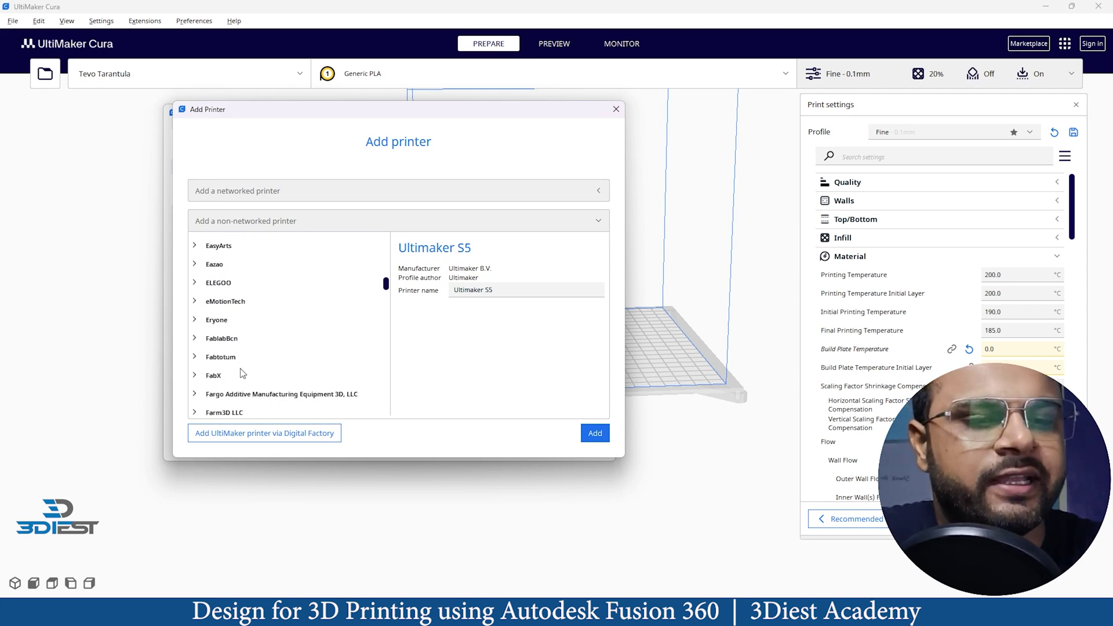
pyautogui.scroll(-8, 243, 372)
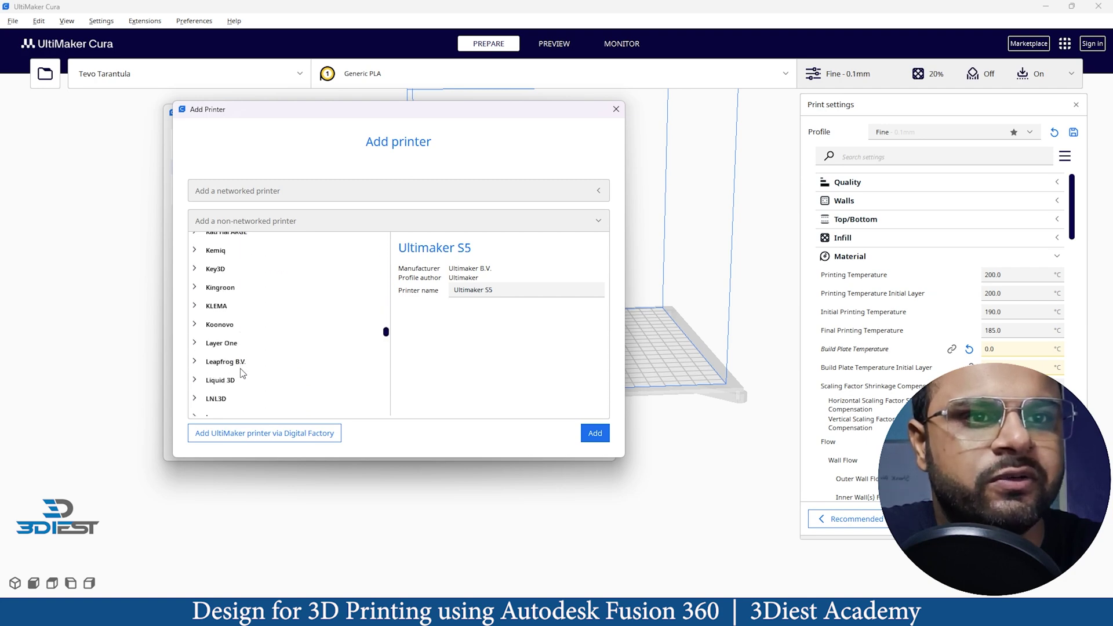
pyautogui.scroll(-12, 242, 373)
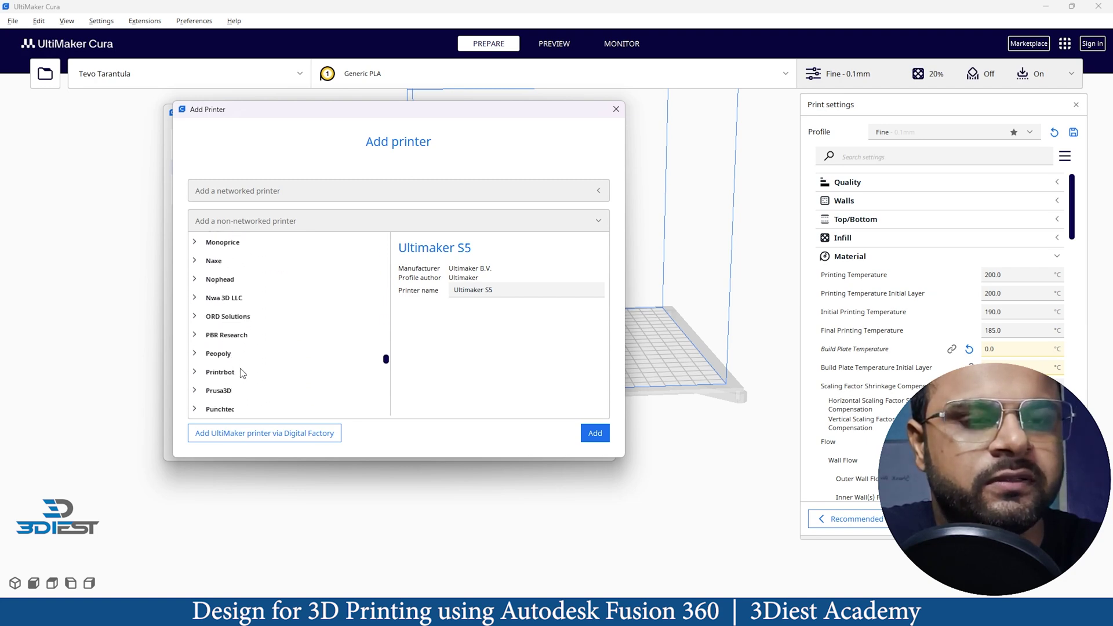
pyautogui.scroll(-3, 220, 333)
pyautogui.scroll(3, 199, 293)
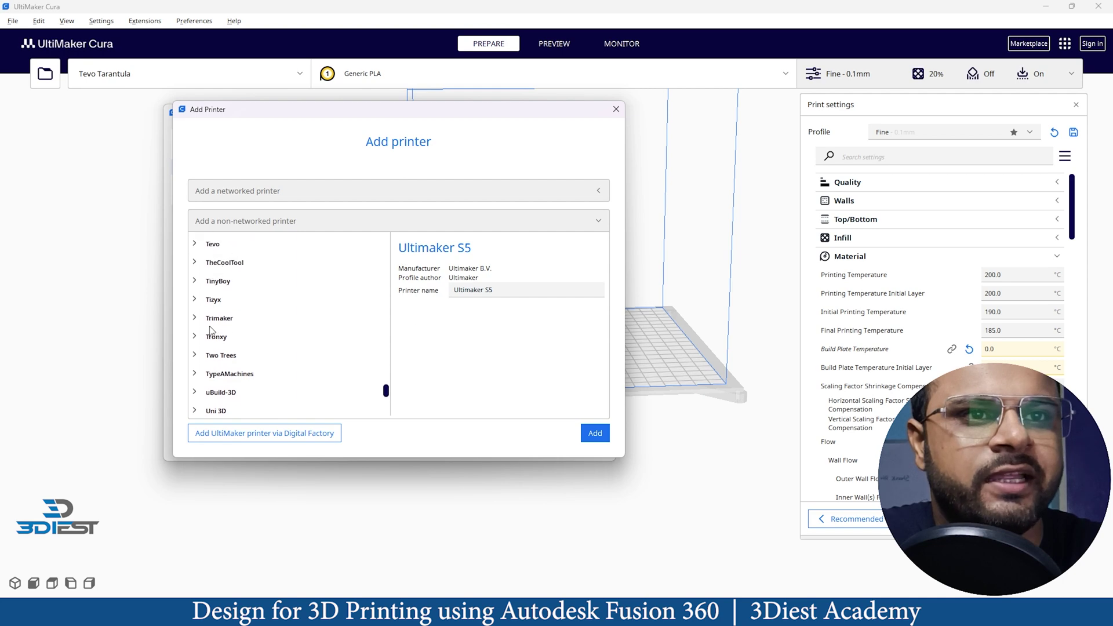
pyautogui.click(196, 288)
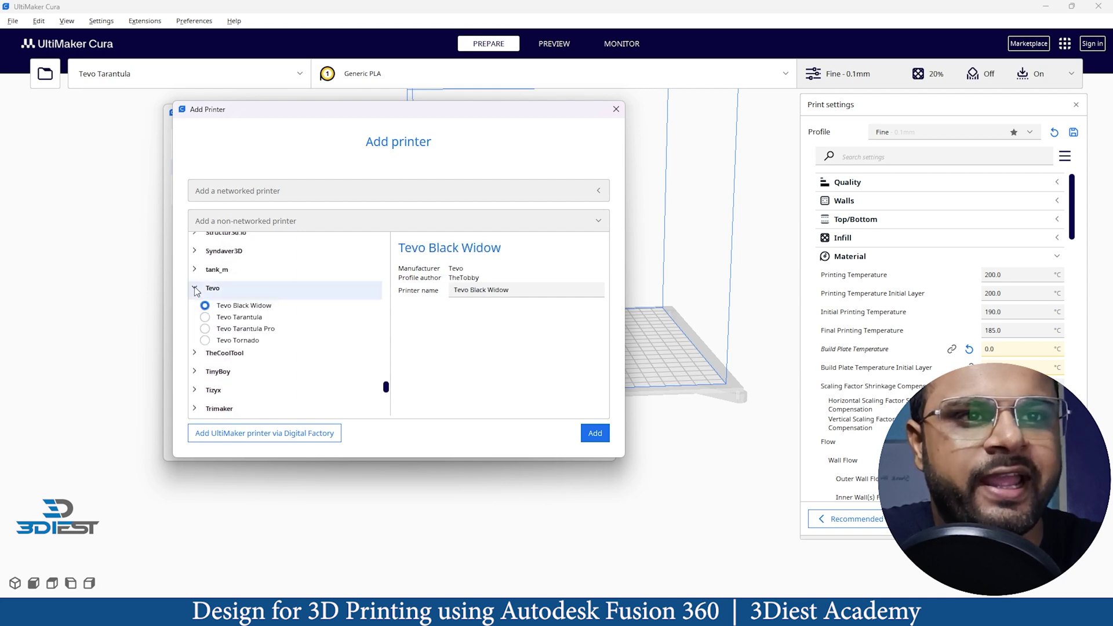
pyautogui.click(205, 319)
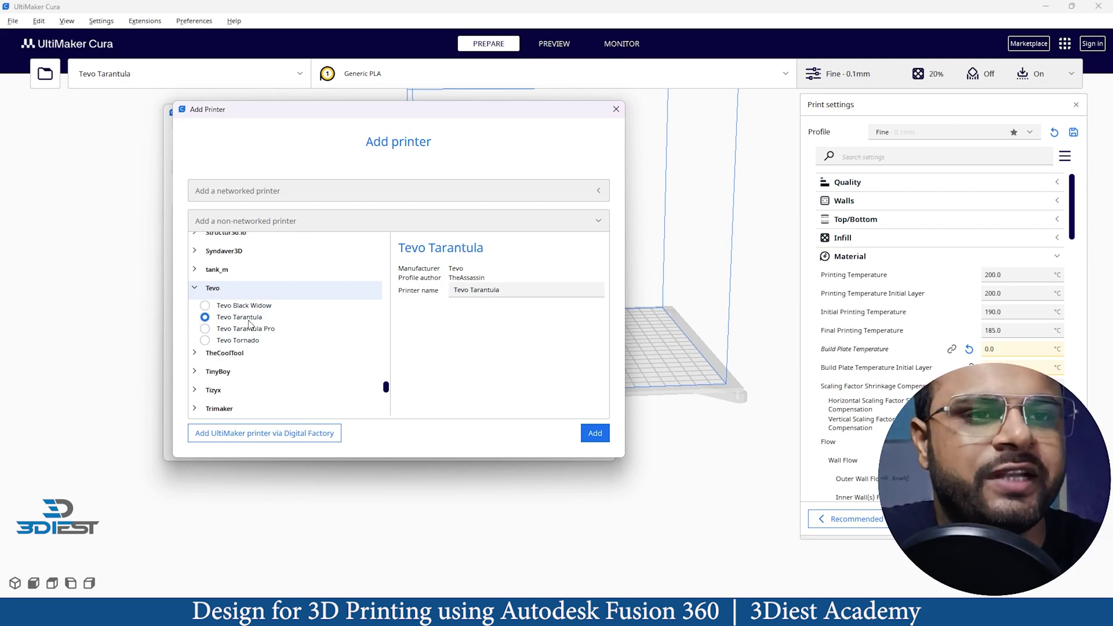
pyautogui.click(595, 436)
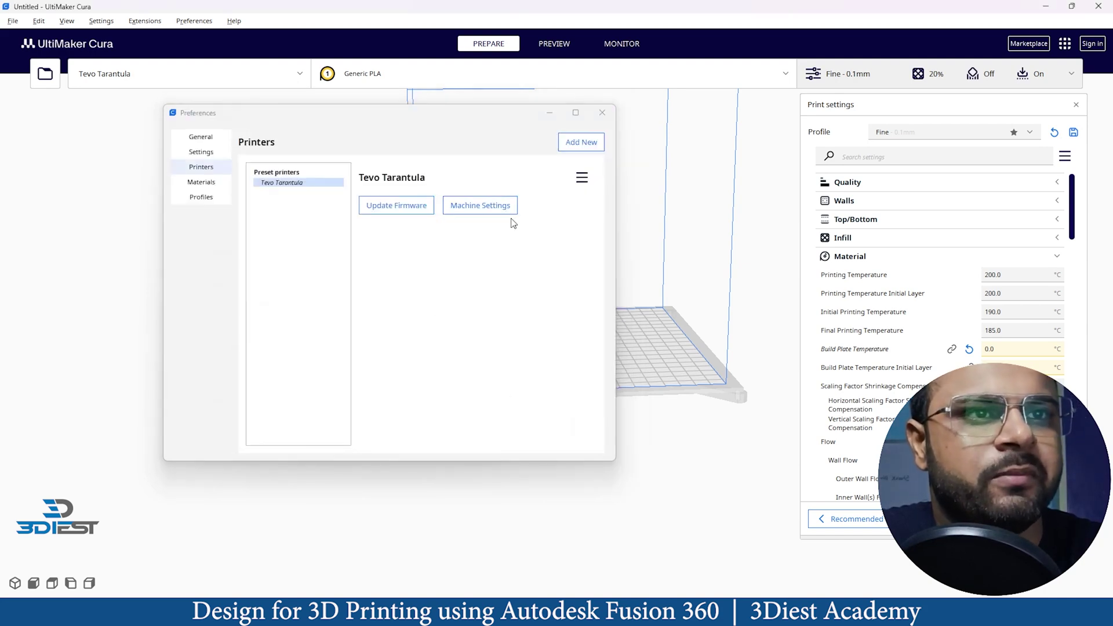
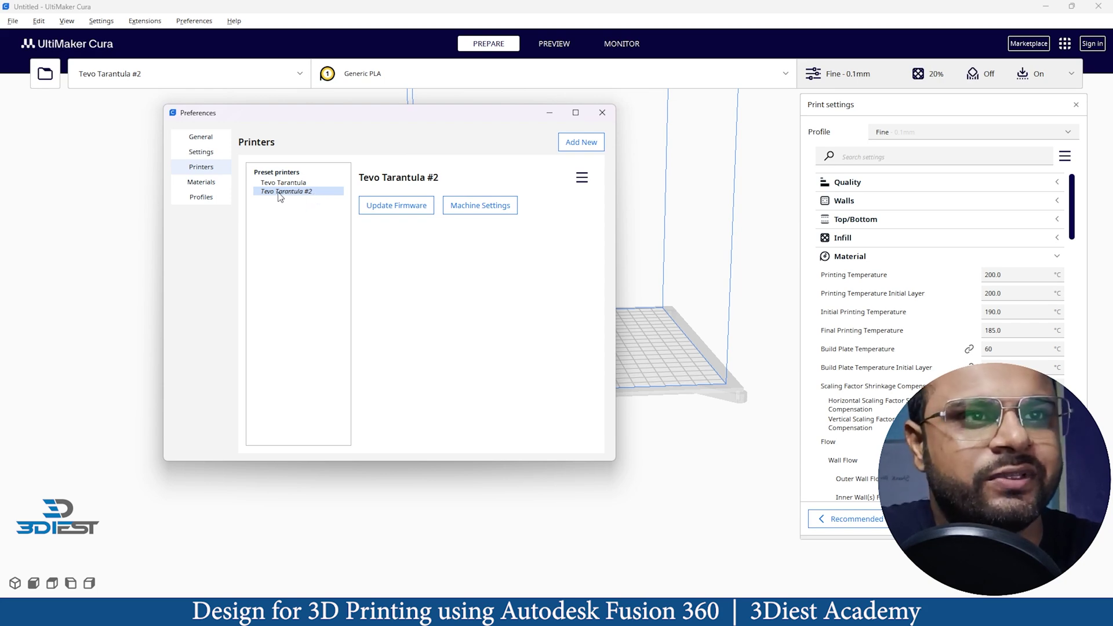
# - Review the new printer's machine settings, including Extruder 1's nozzle size and compatible material diameter, and close the preferences
pyautogui.click(468, 213)
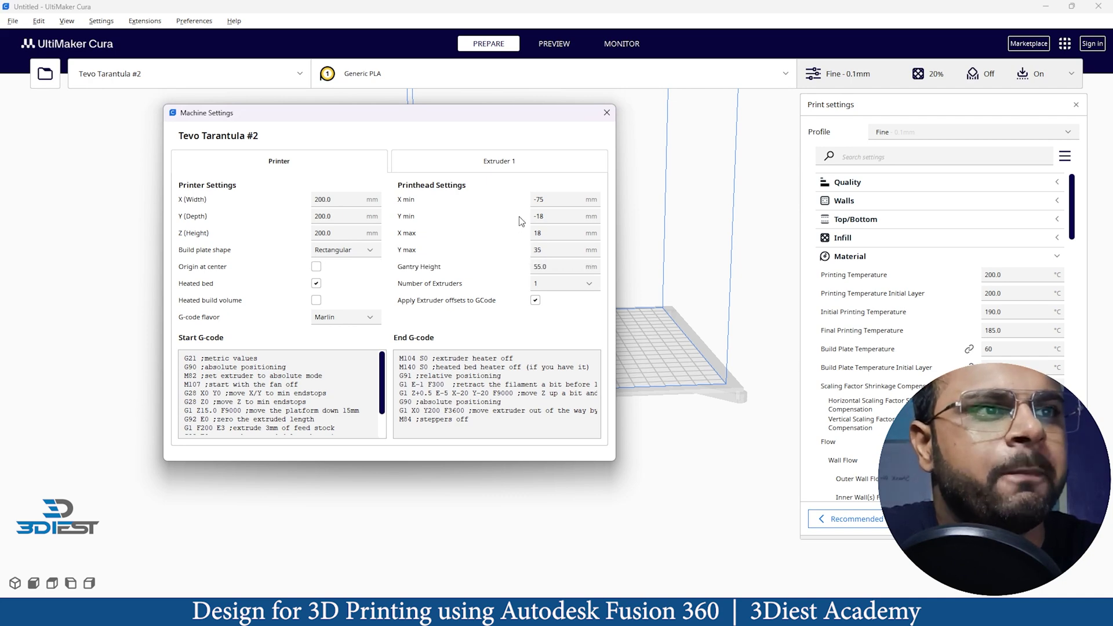
pyautogui.click(454, 164)
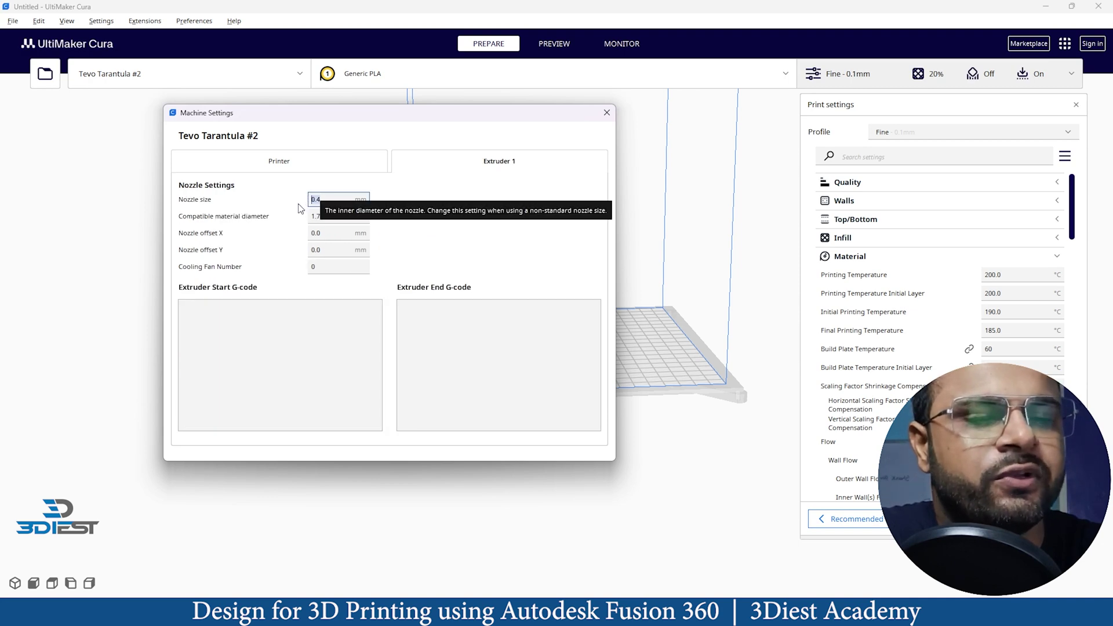
pyautogui.doubleClick(331, 200)
pyautogui.doubleClick(328, 217)
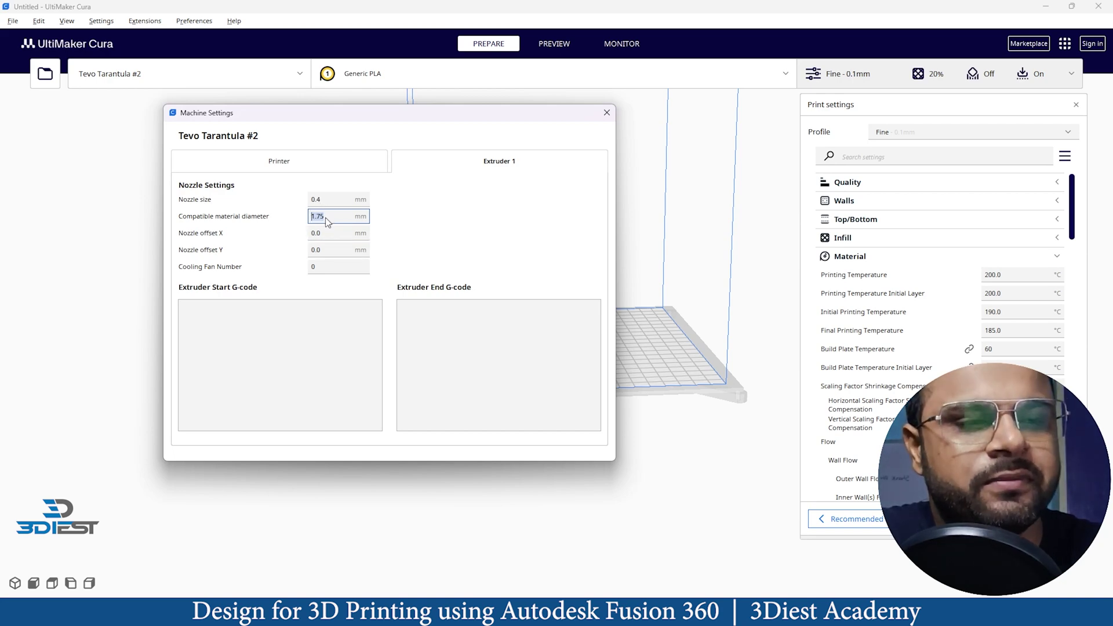
pyautogui.click(323, 164)
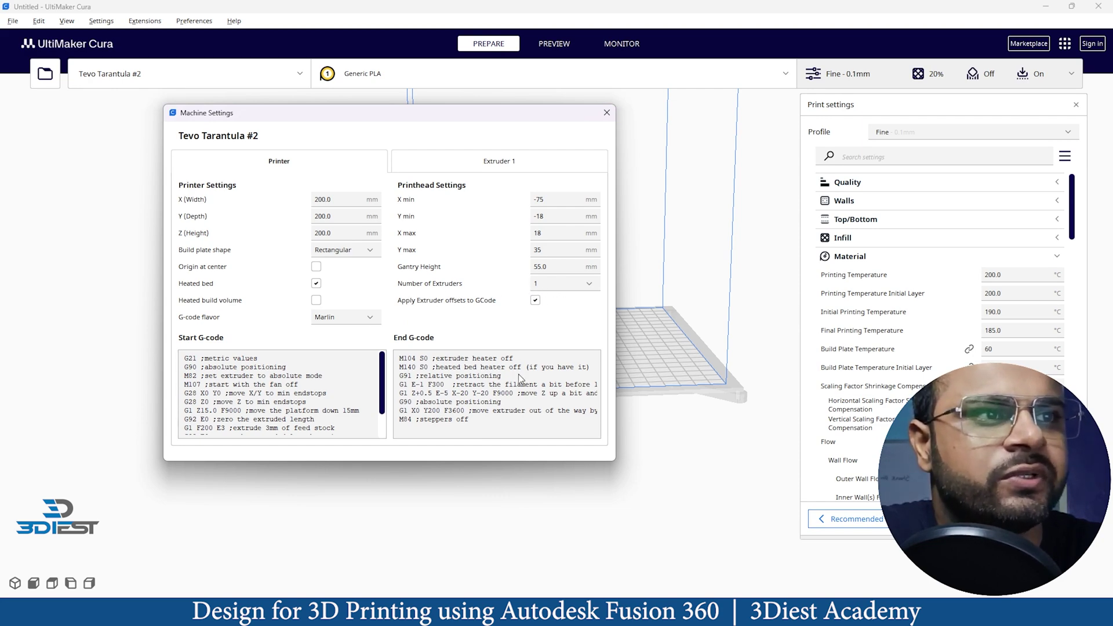
pyautogui.click(607, 113)
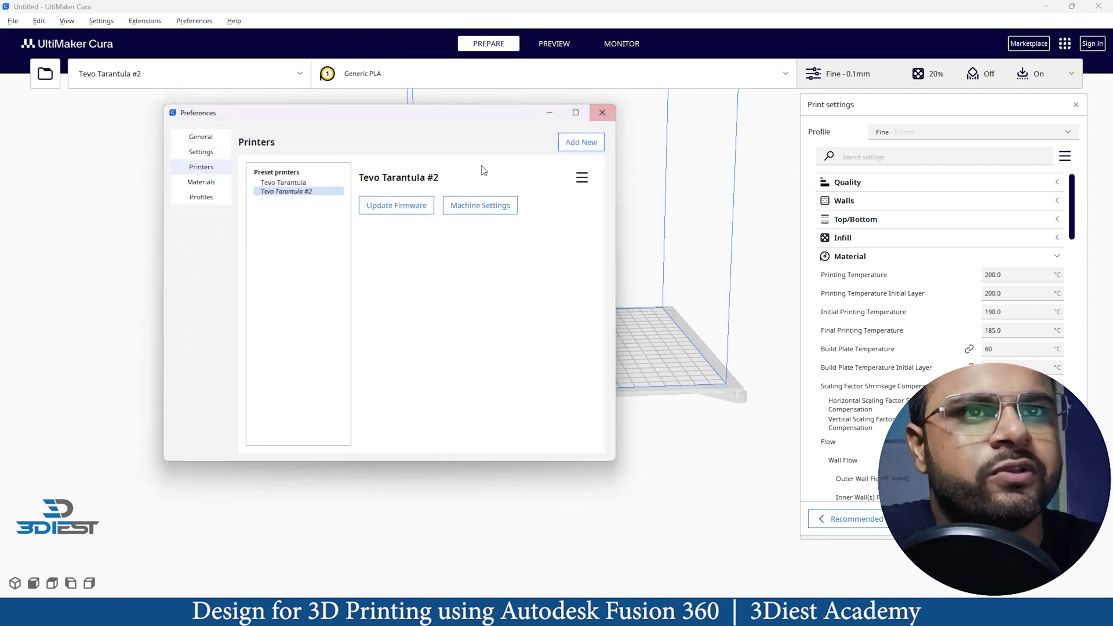
pyautogui.click(602, 113)
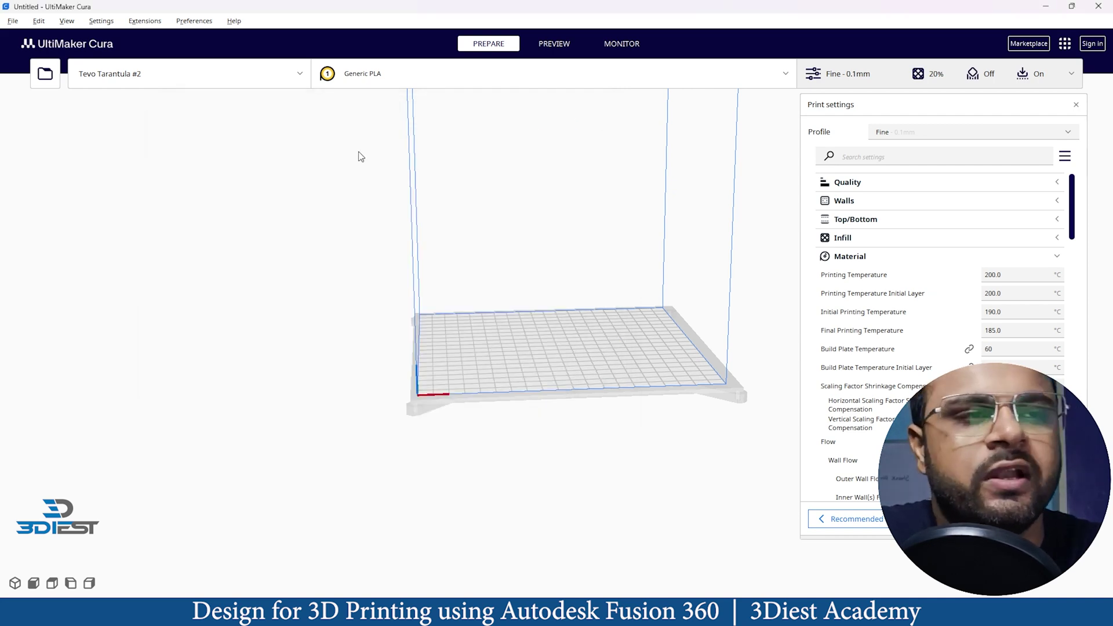
# - Examine the empty build plate and build volume from several angles and distances
pyautogui.scroll(-5, 406, 371)
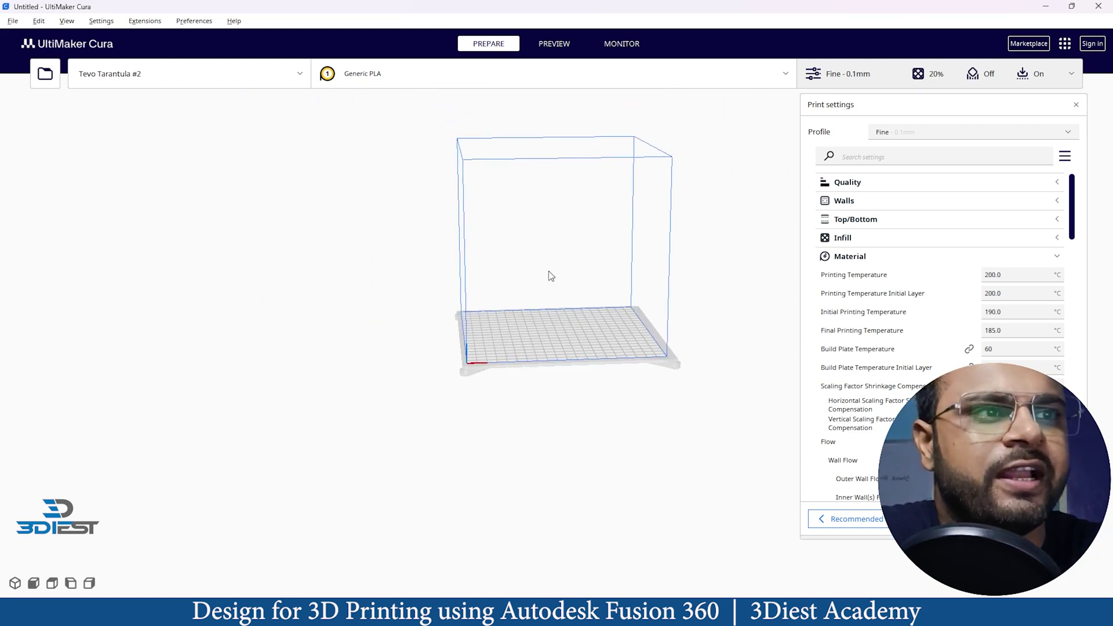
pyautogui.moveTo(474, 291); pyautogui.dragTo(650, 307, button='right')
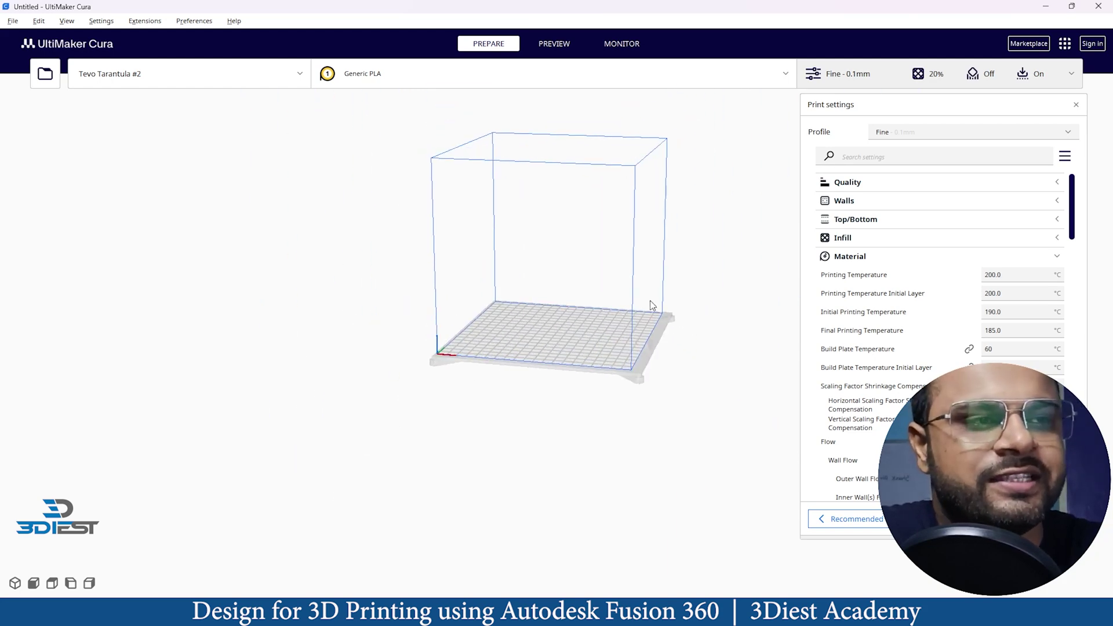
pyautogui.scroll(3, 649, 302)
pyautogui.scroll(-3, 648, 302)
pyautogui.moveTo(536, 313); pyautogui.dragTo(460, 316, button='right')
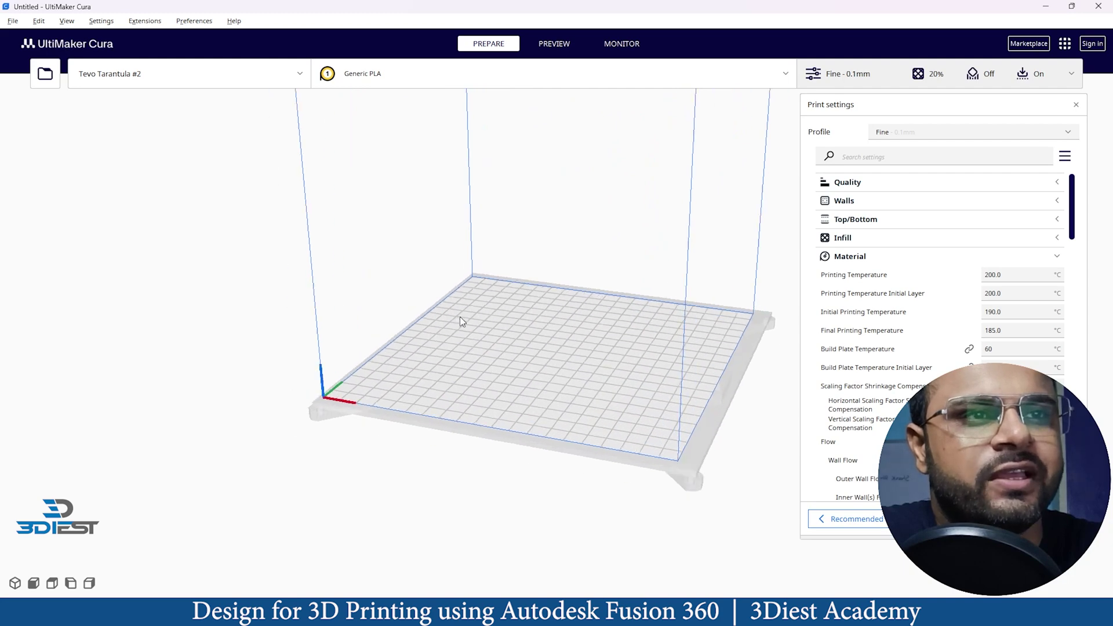
pyautogui.scroll(3, 592, 260)
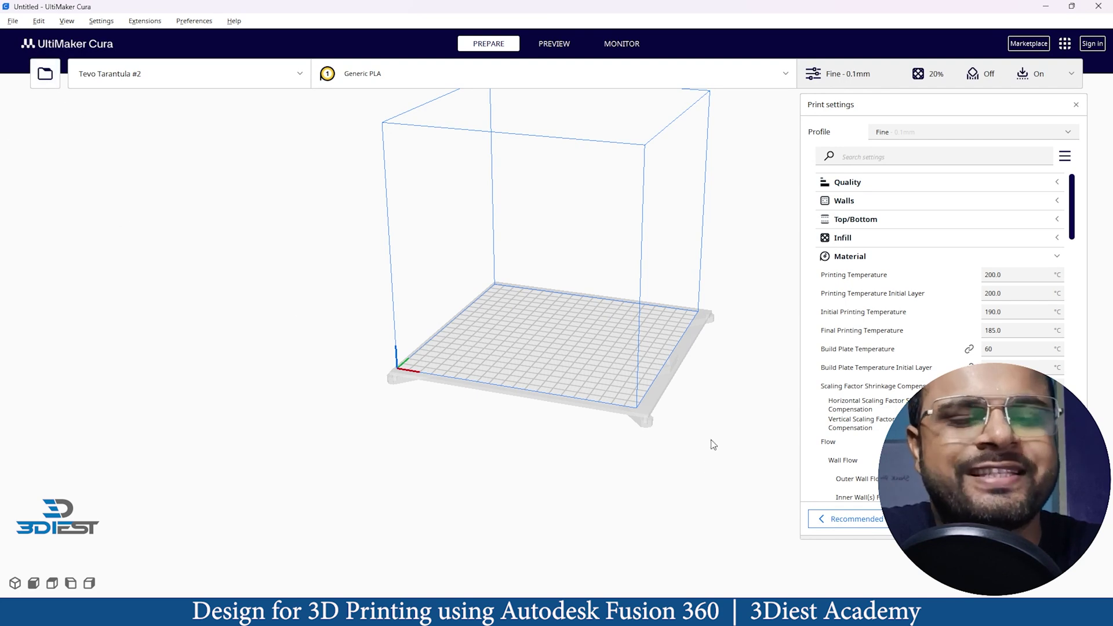
pyautogui.scroll(1, 478, 321)
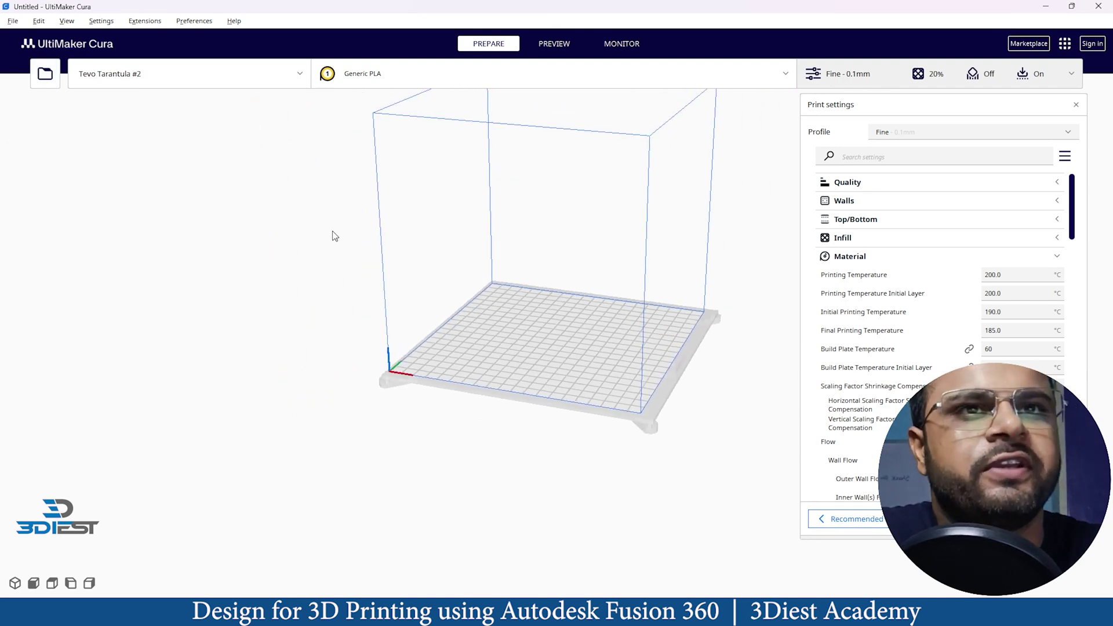
# - Load Bracket.stl from the Courses\DF3Dprinting using ADSKF360 folder on drive D: onto the build plate
pyautogui.click(42, 74)
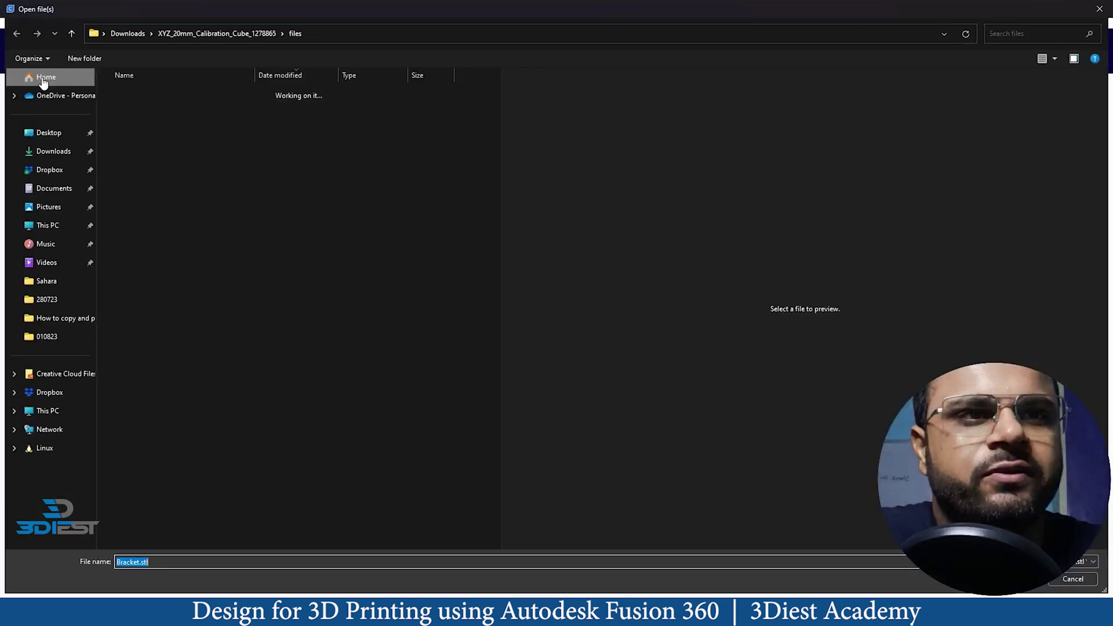
pyautogui.click(61, 416)
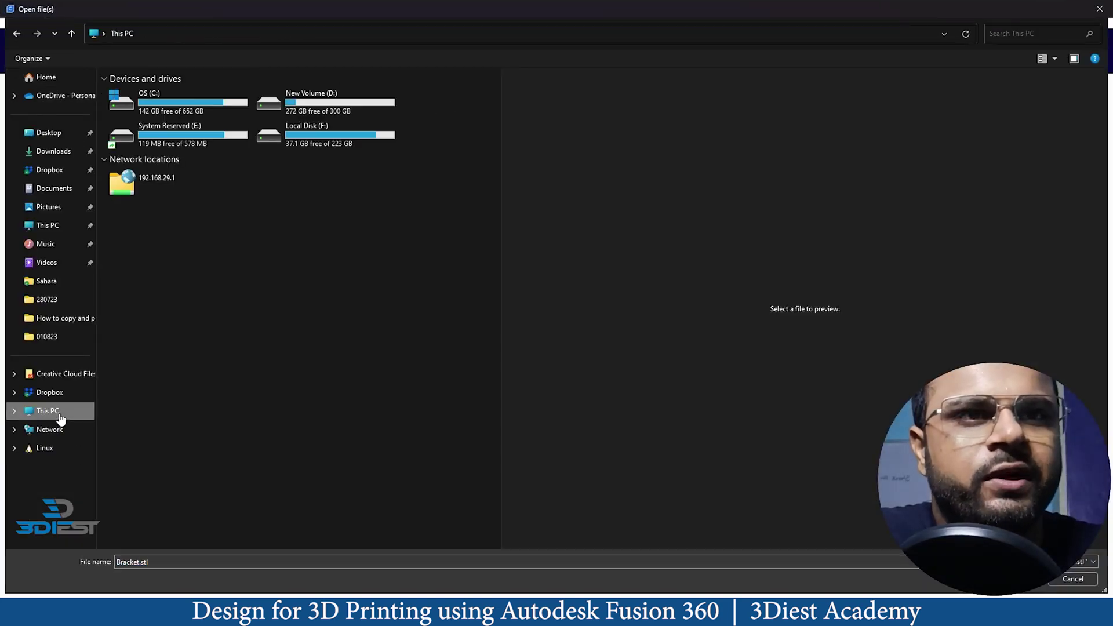
pyautogui.doubleClick(351, 112)
pyautogui.doubleClick(143, 110)
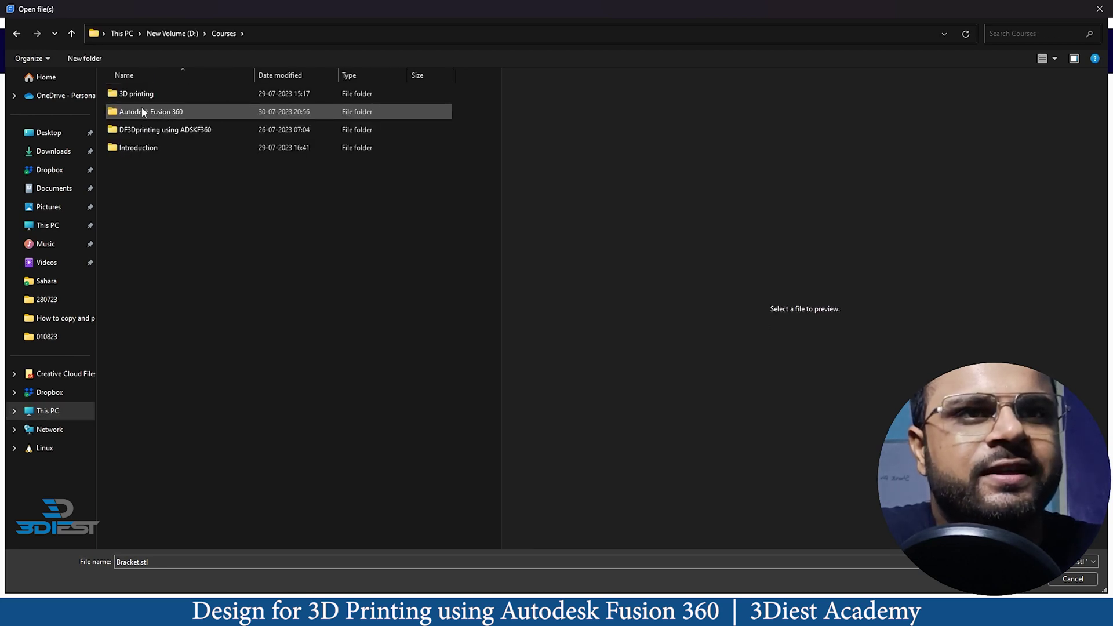
pyautogui.doubleClick(166, 131)
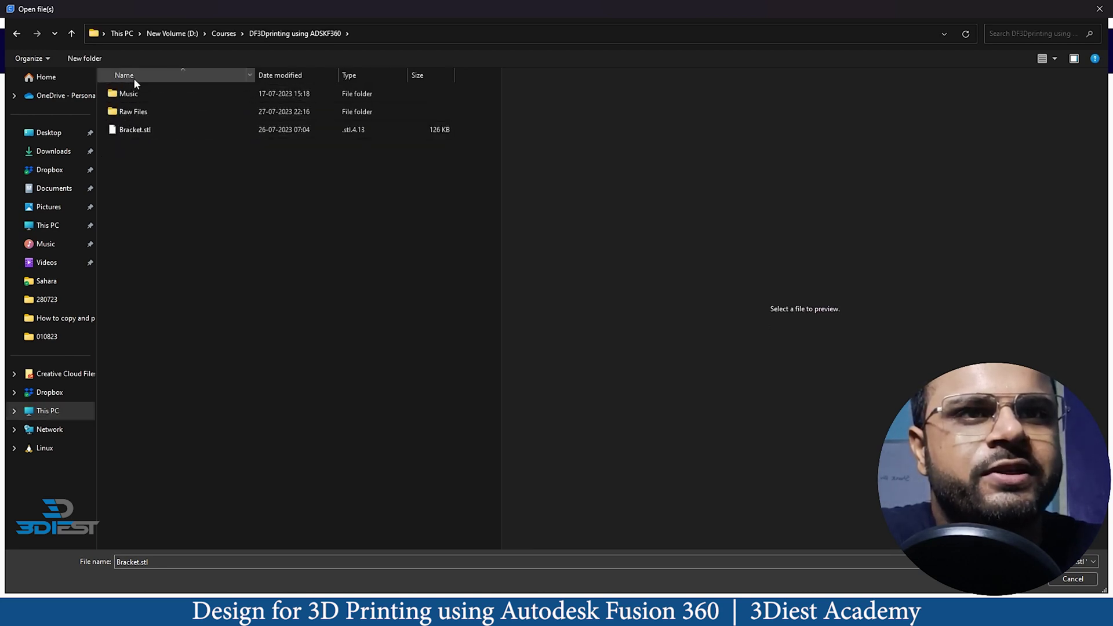
pyautogui.click(184, 131)
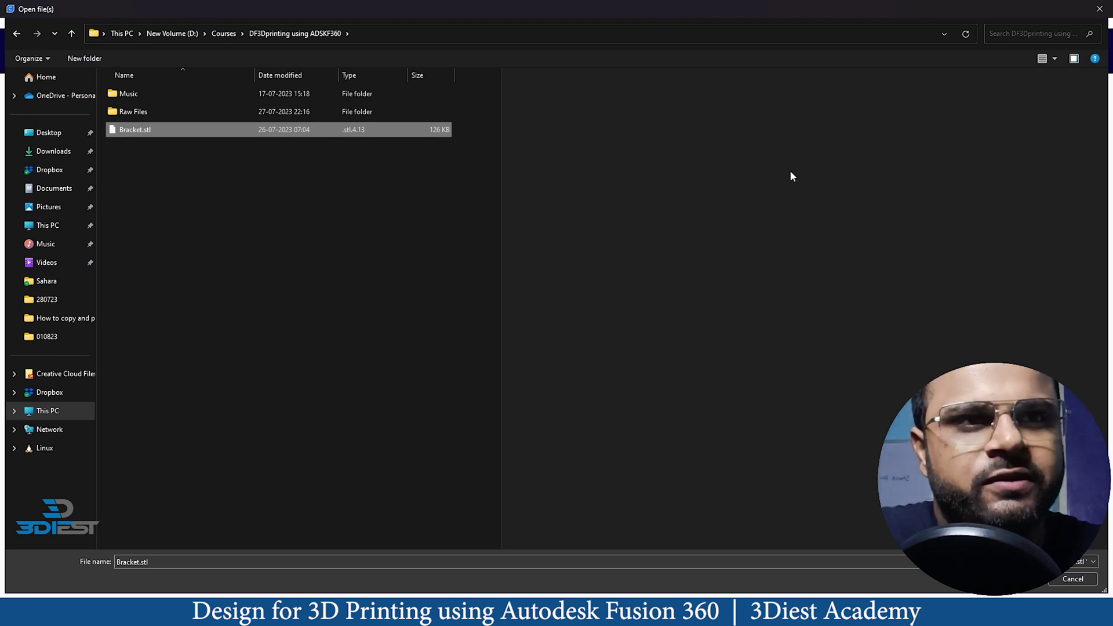
pyautogui.doubleClick(240, 131)
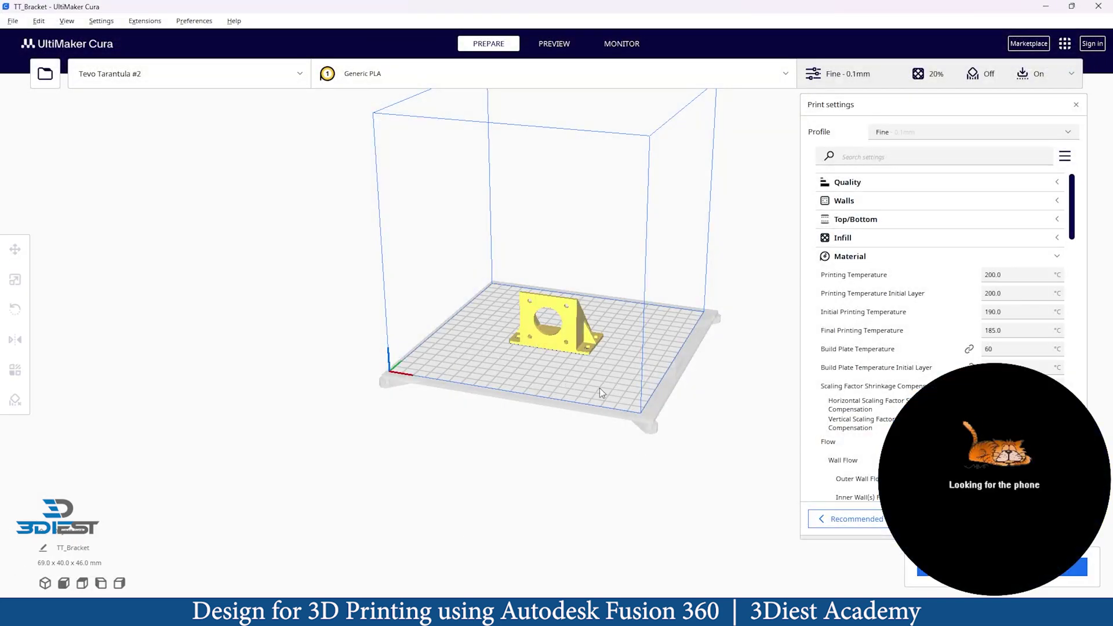
pyautogui.scroll(2, 660, 348)
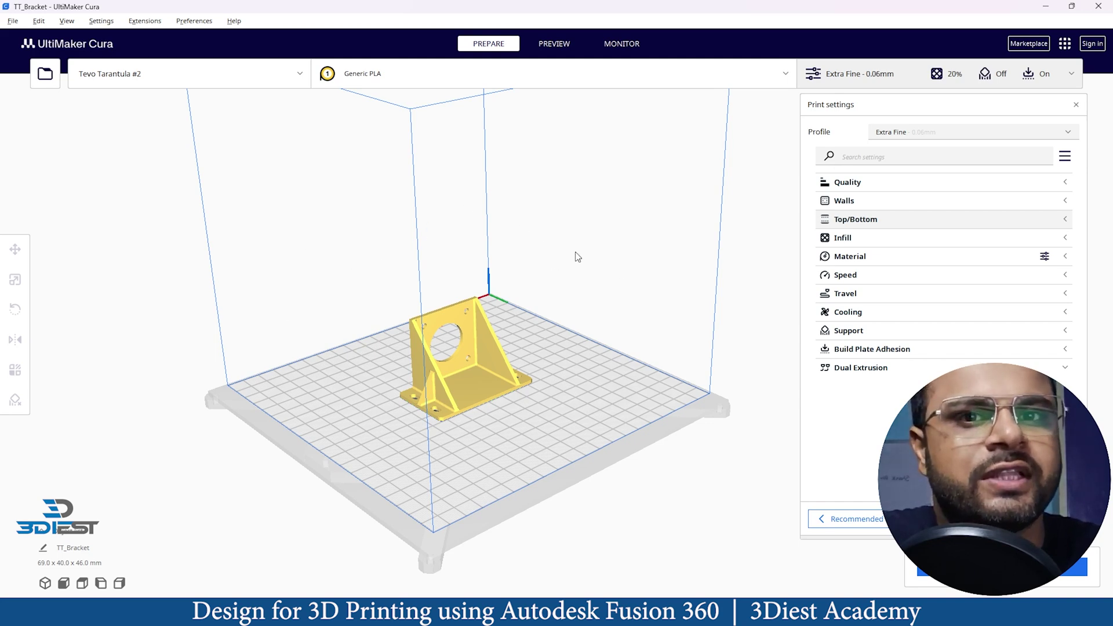
# - Choose Tevo Tarantula #2 as the active printer and look through the available material brands, keeping generic PLA
pyautogui.click(214, 73)
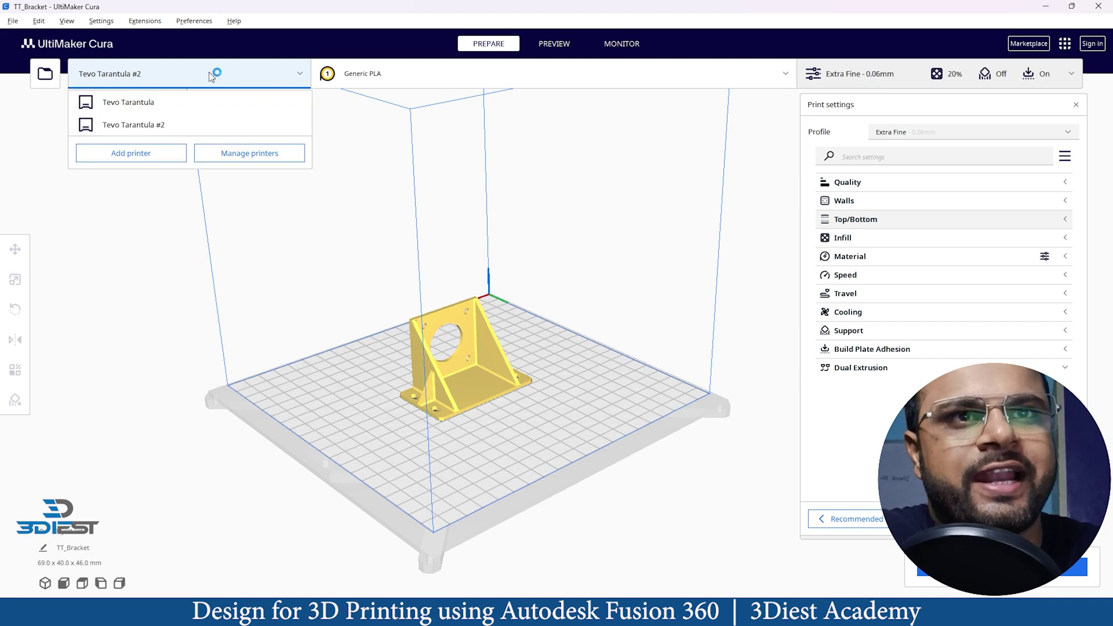
pyautogui.click(162, 127)
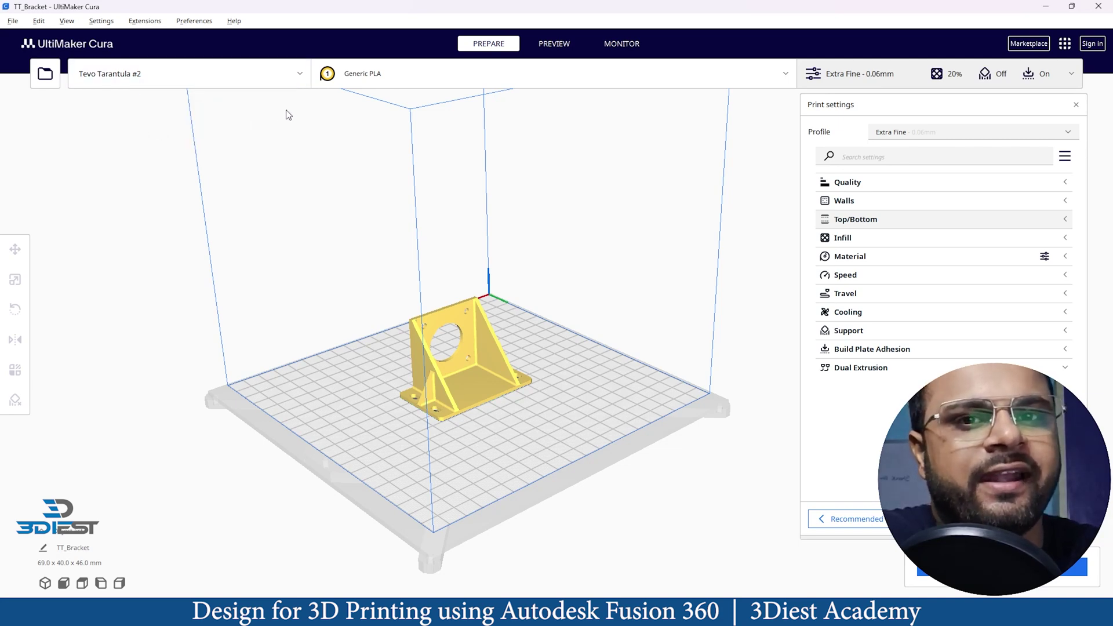
pyautogui.click(410, 78)
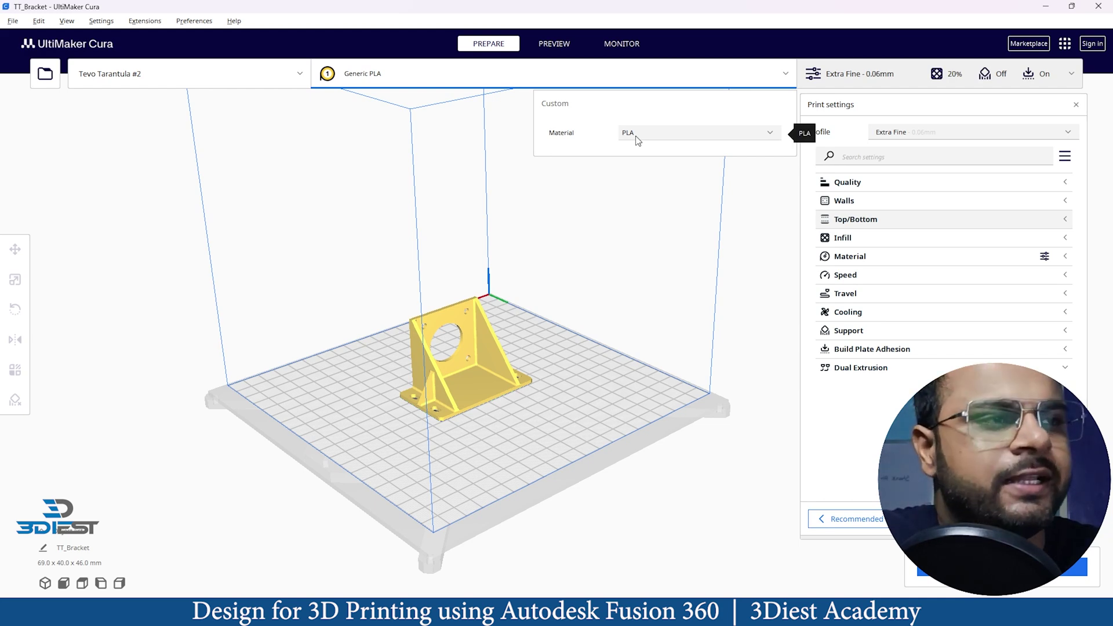
pyautogui.click(680, 137)
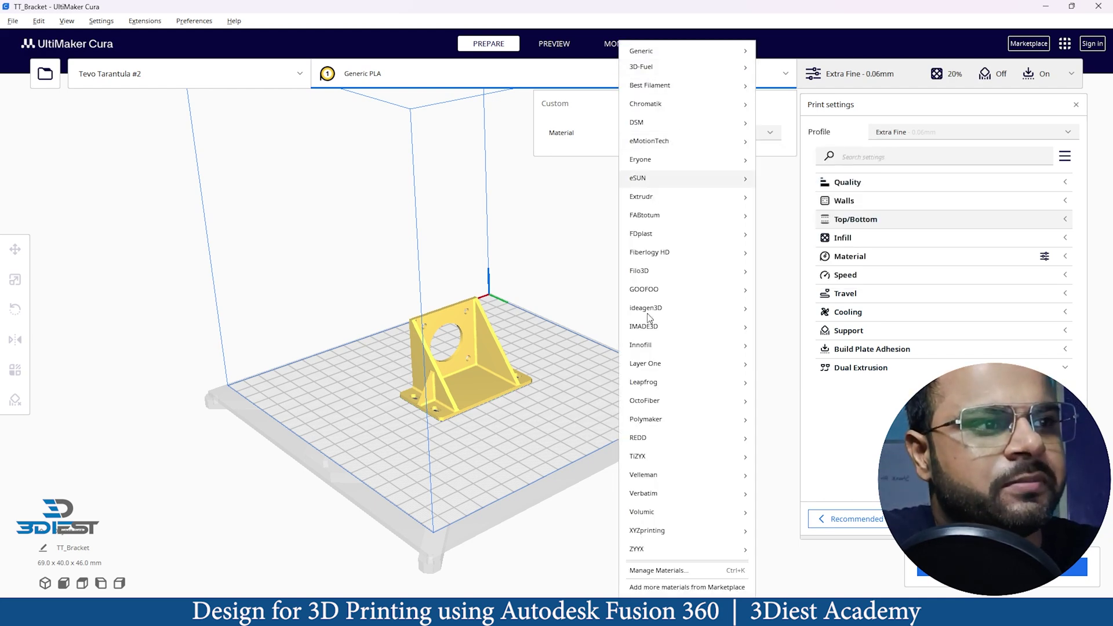
pyautogui.click(588, 139)
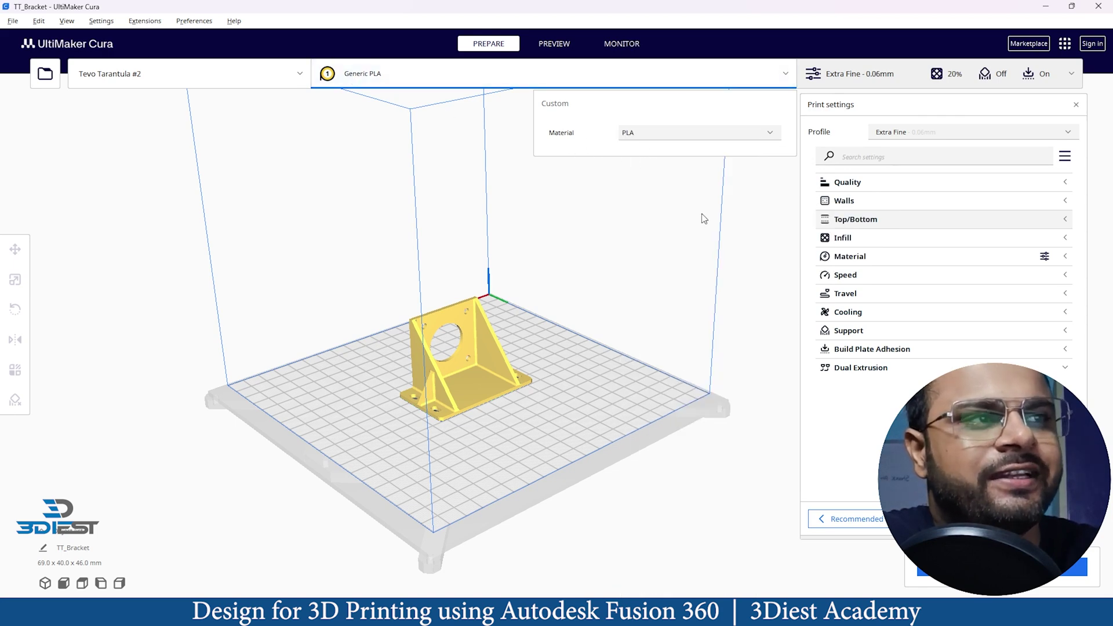
pyautogui.click(774, 219)
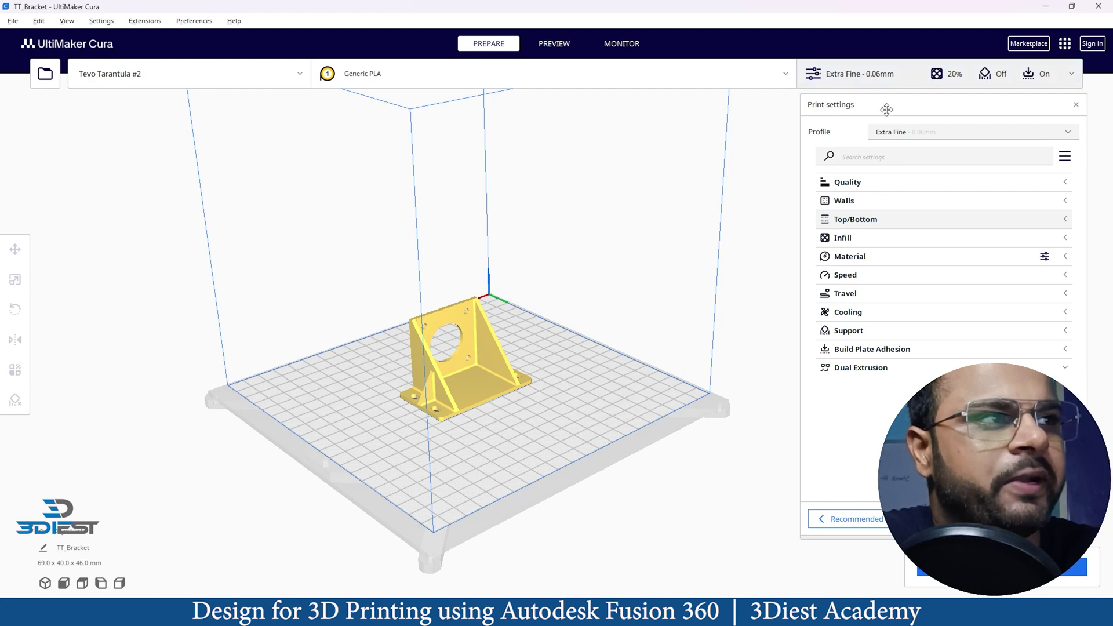
# - Switch the print profile to Draft - 0.2 mm
pyautogui.click(934, 134)
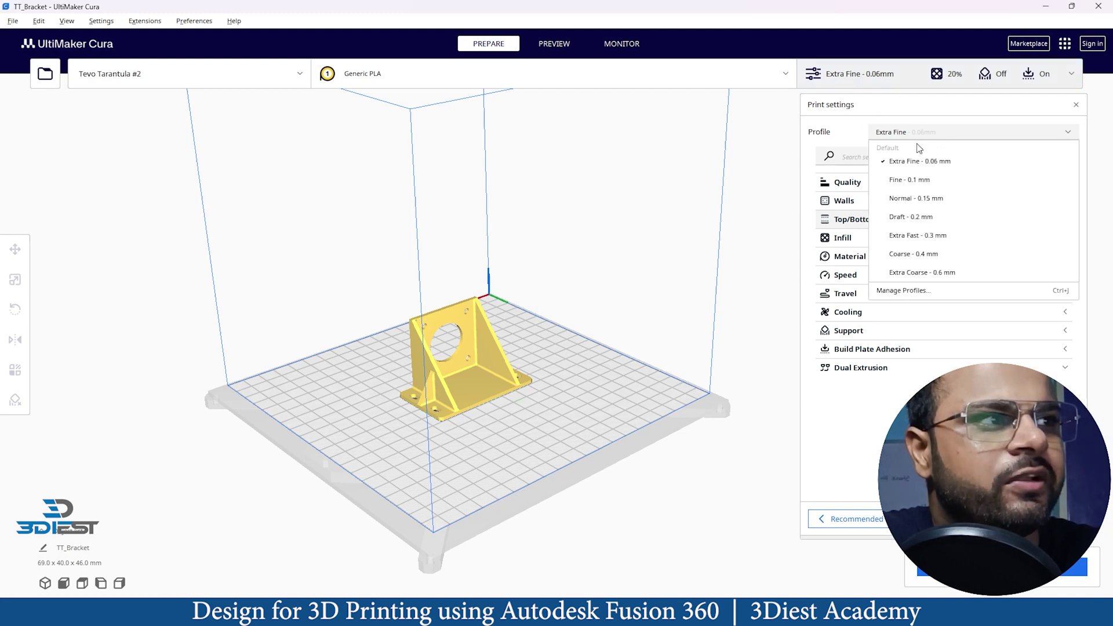
pyautogui.click(902, 218)
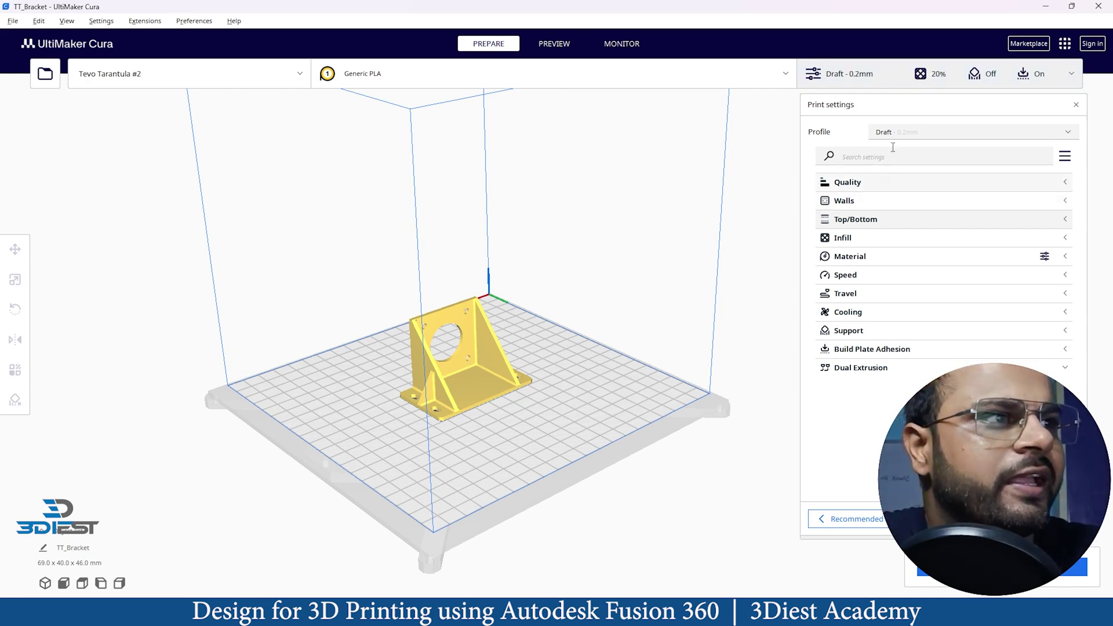
pyautogui.click(933, 76)
pyautogui.click(936, 81)
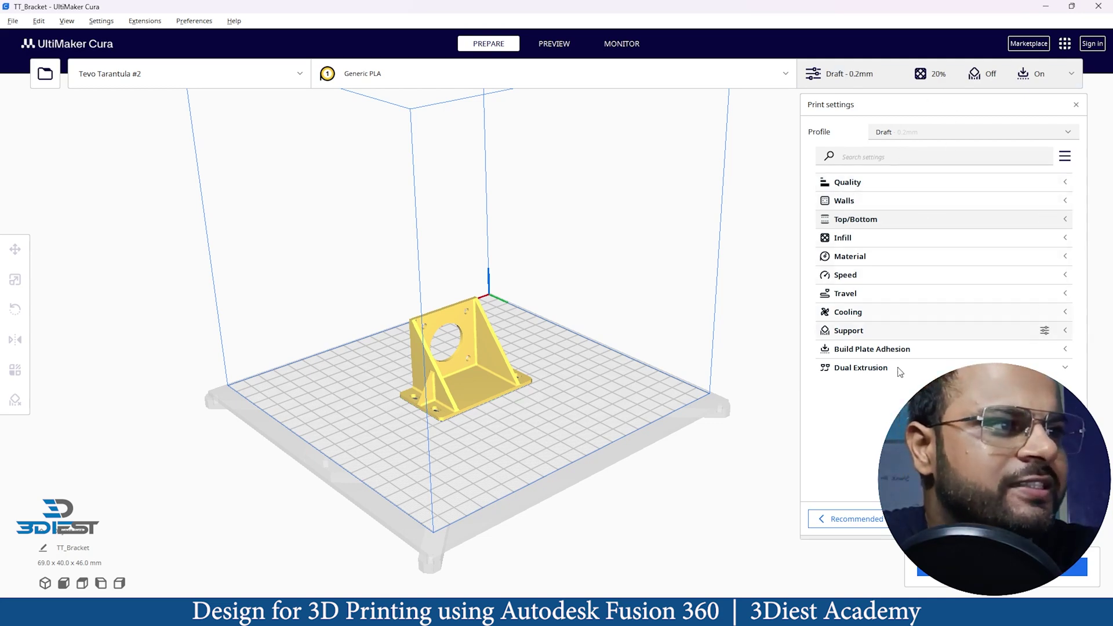
# - Expand the Quality and Walls settings, check the layer height and set the Wall Line Count to 3
pyautogui.click(1065, 183)
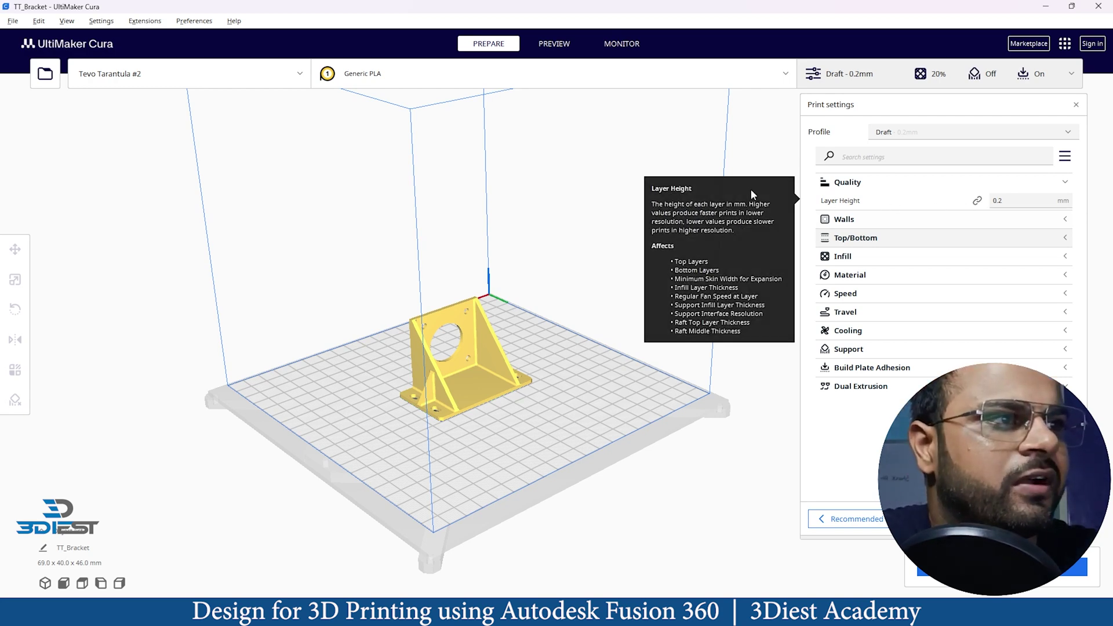
pyautogui.click(1064, 219)
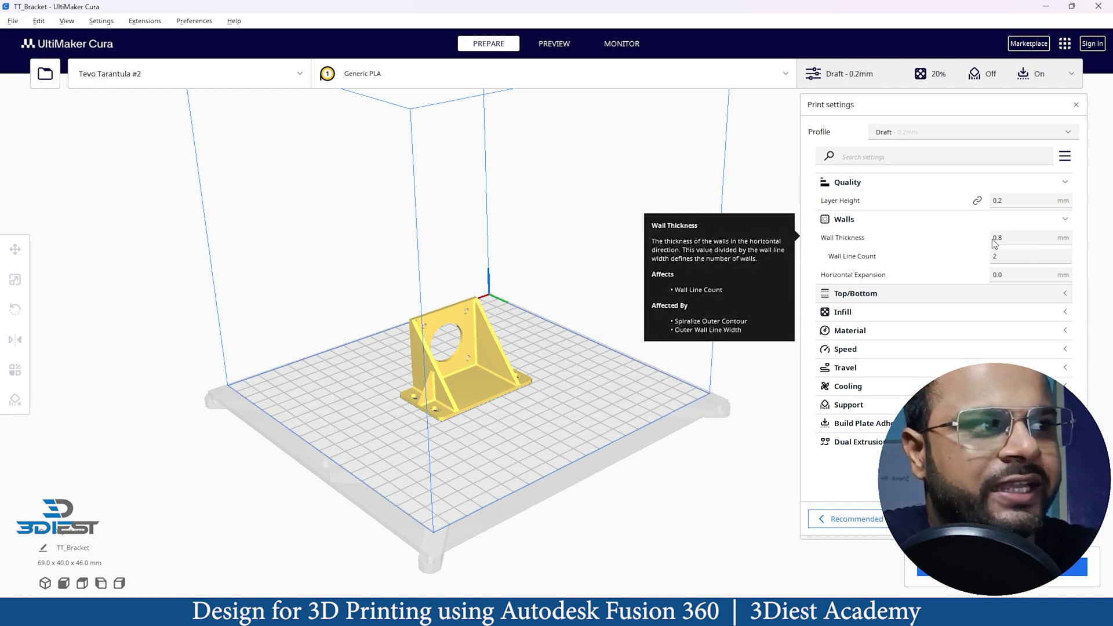
pyautogui.click(1002, 258)
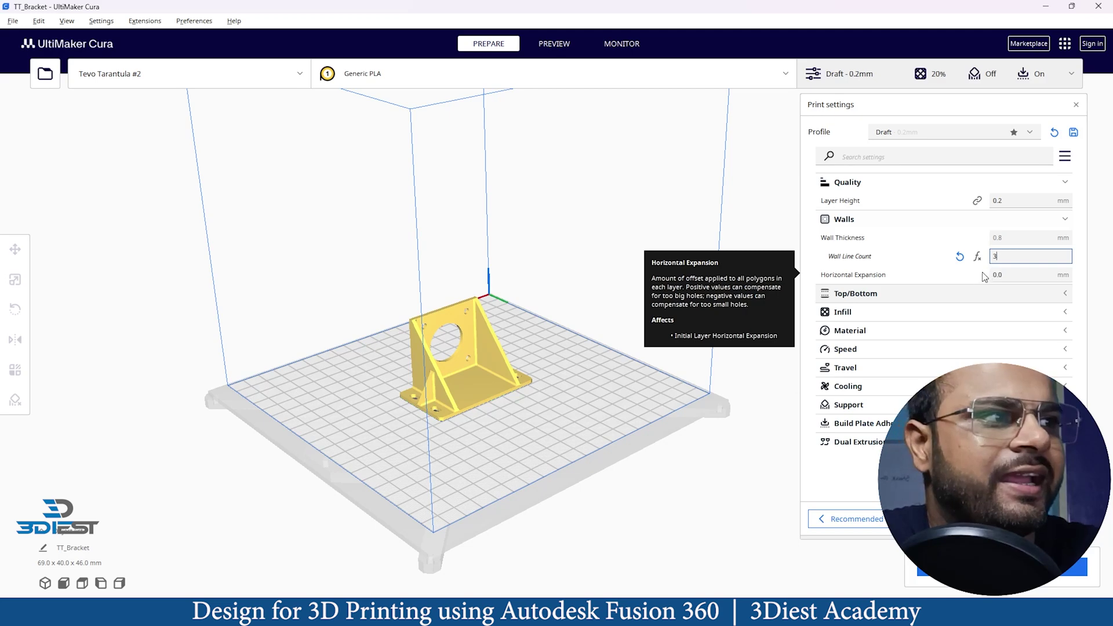
pyautogui.press('Return')
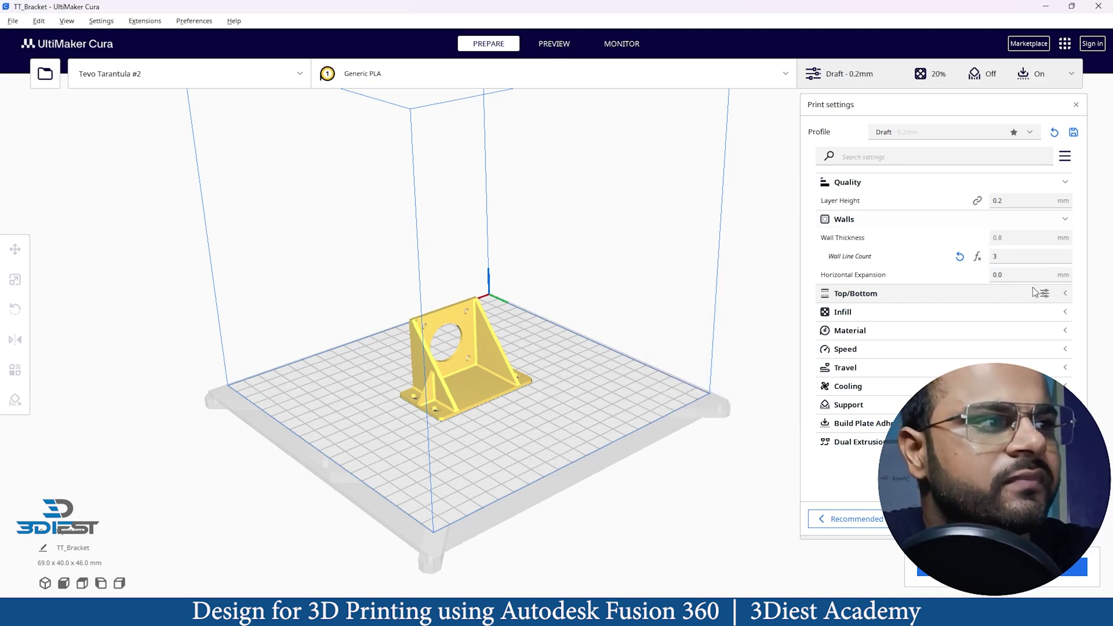
# - Set the Top Layers count to 6 and collapse the Walls and Top/Bottom sections
pyautogui.click(1067, 295)
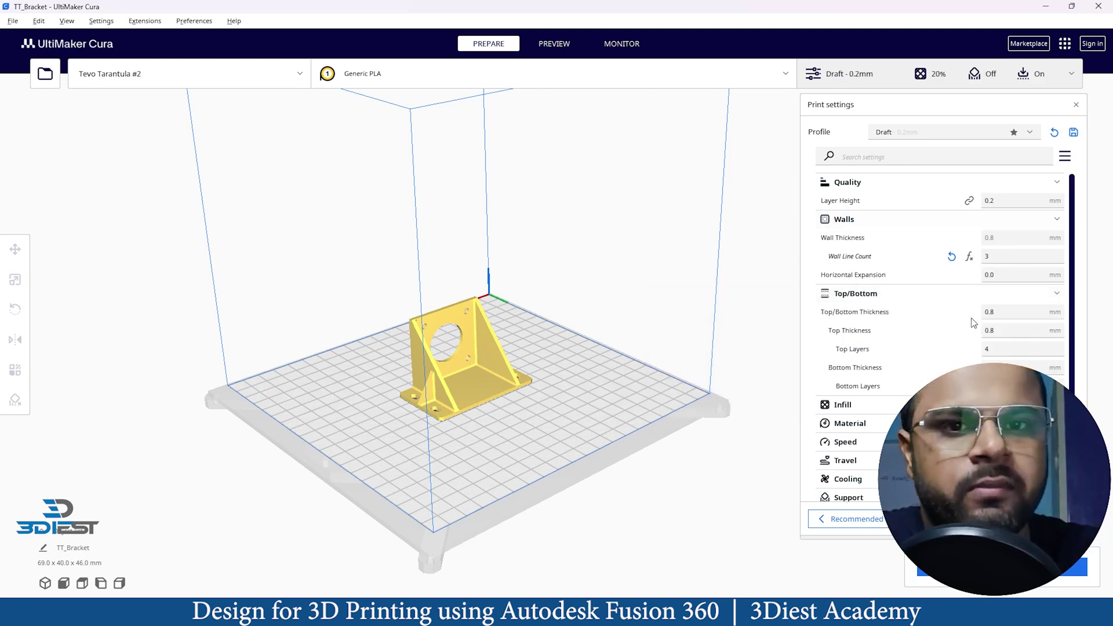
pyautogui.click(999, 349)
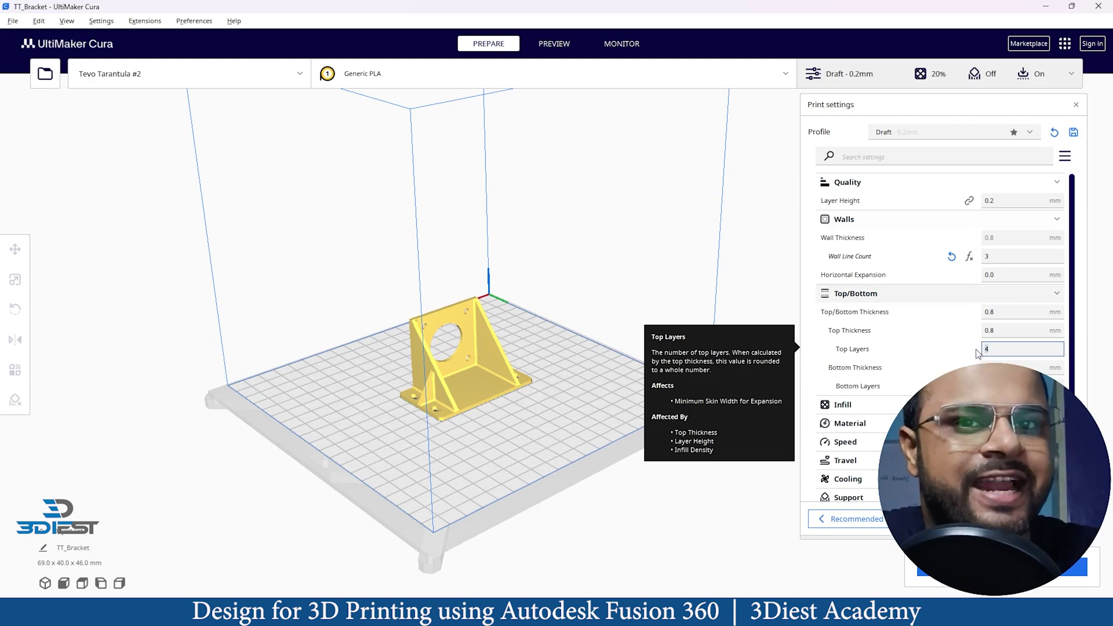
pyautogui.click(997, 330)
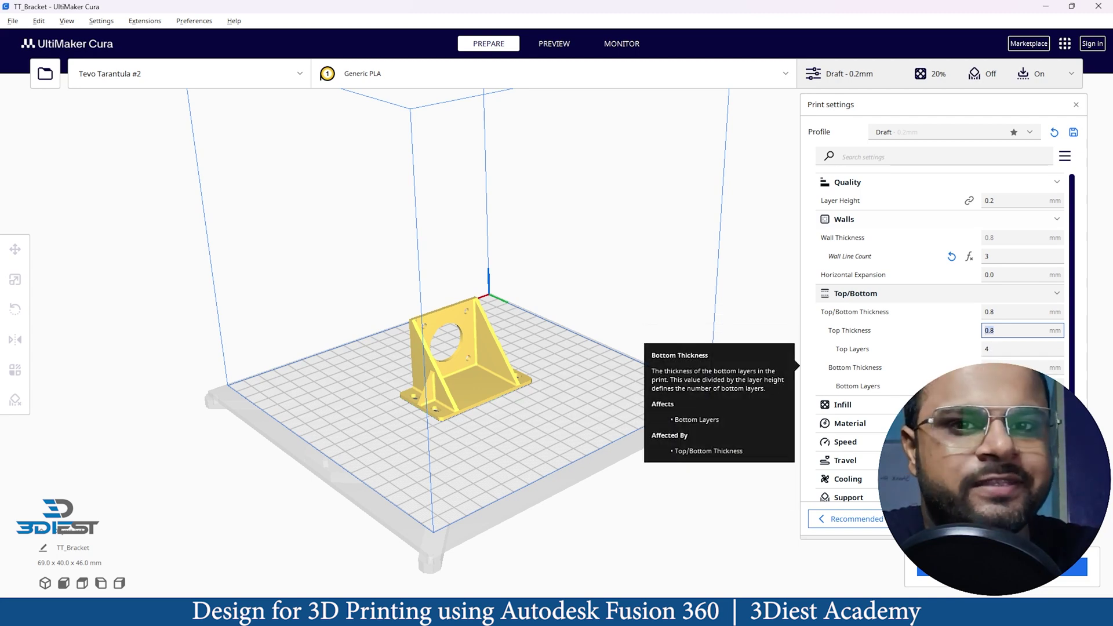
pyautogui.click(983, 349)
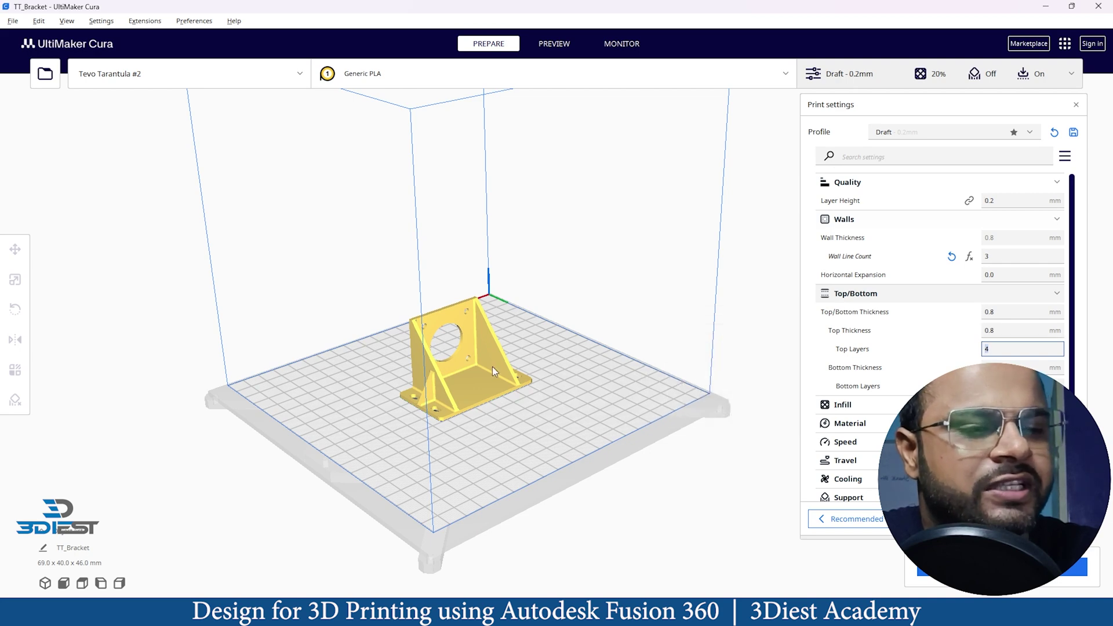
pyautogui.write('6')
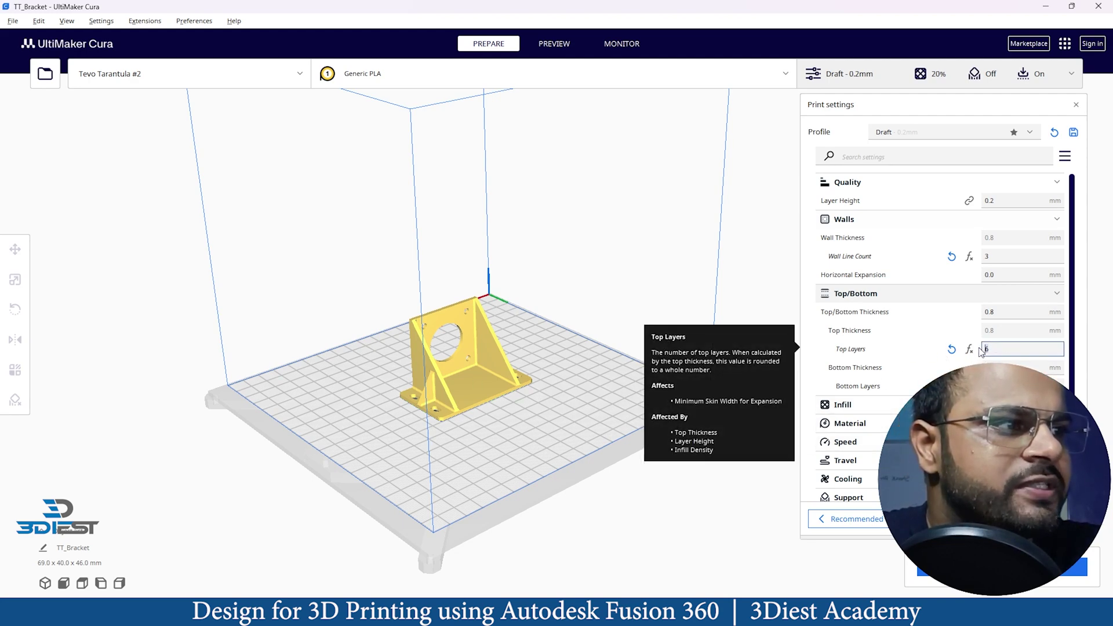
pyautogui.click(1056, 219)
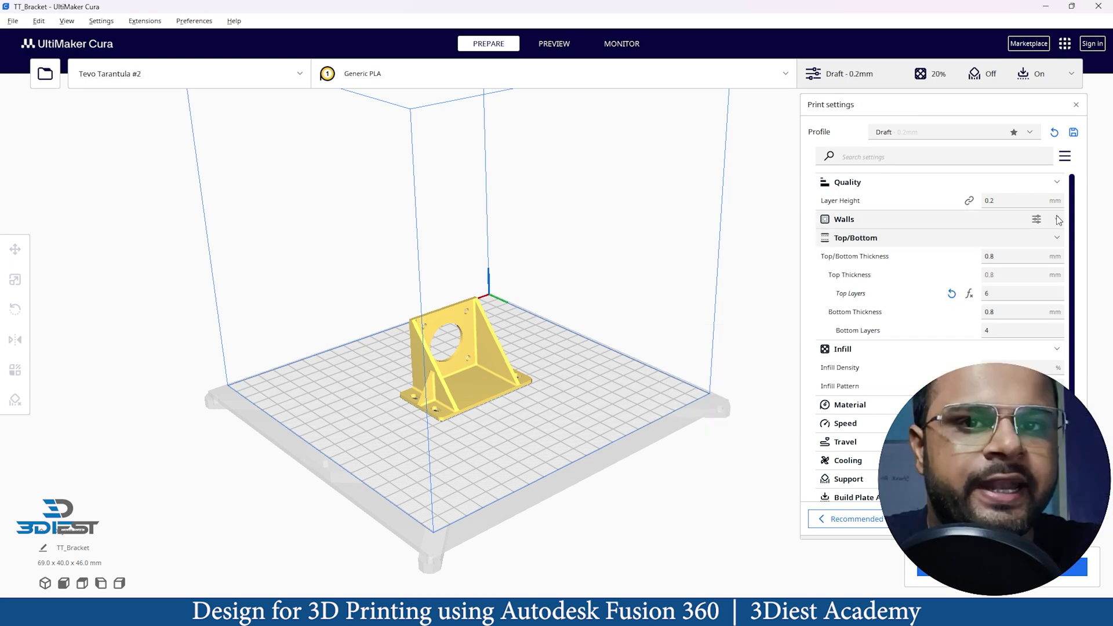
pyautogui.click(1059, 237)
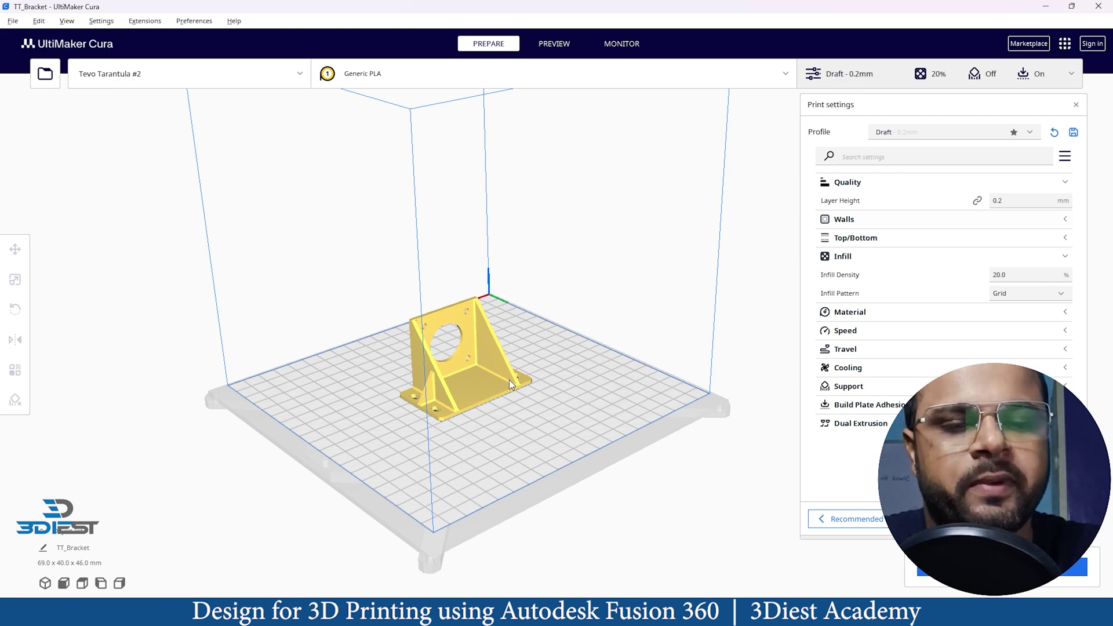
# - Review the infill density and pattern, printing and build plate temperatures, and print speed, and collapse the Infill, Material and Speed sections
pyautogui.moveTo(841, 282)
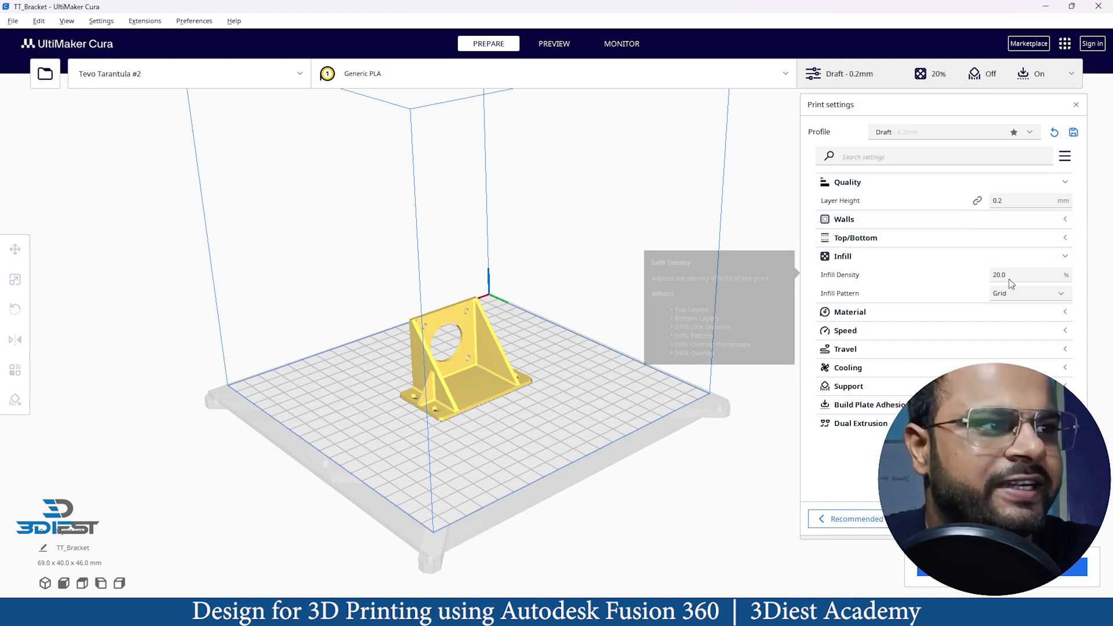
pyautogui.click(1066, 313)
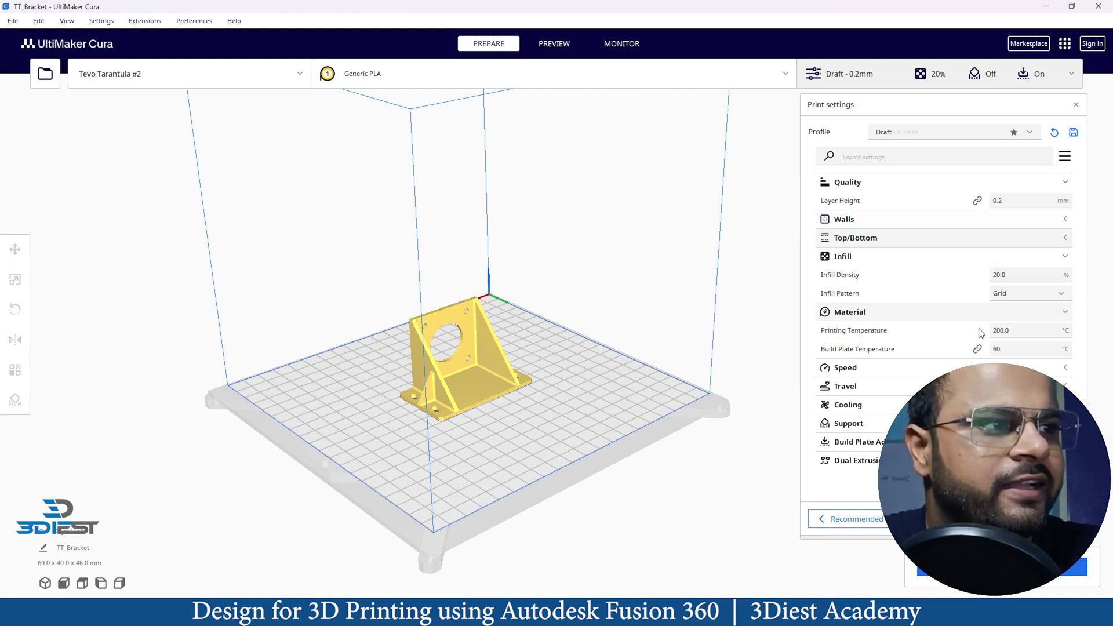
pyautogui.click(1022, 328)
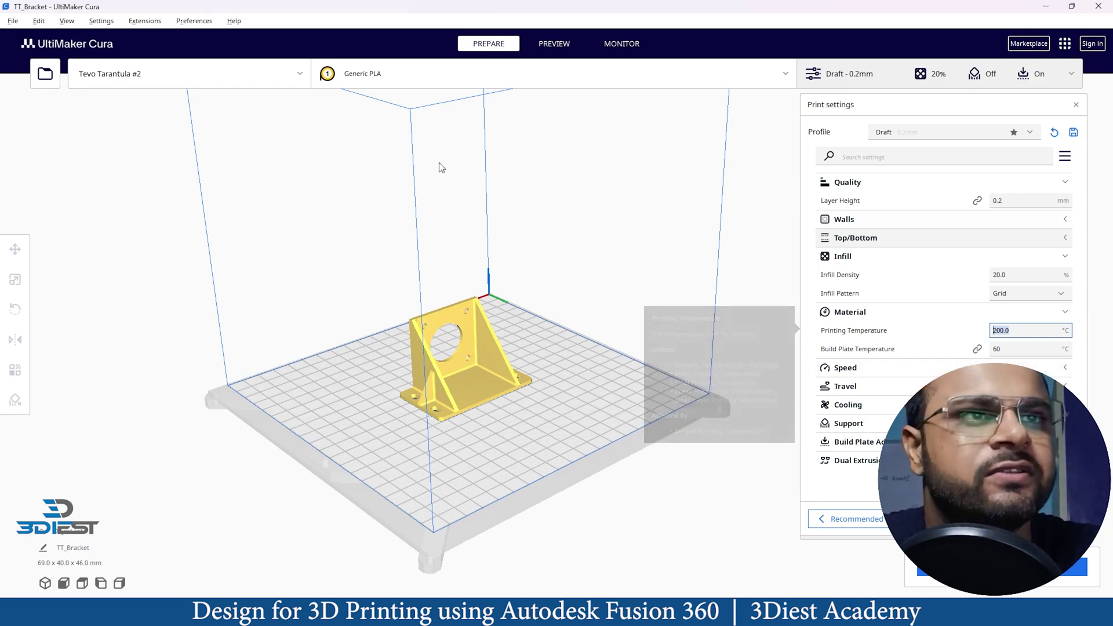
pyautogui.doubleClick(991, 330)
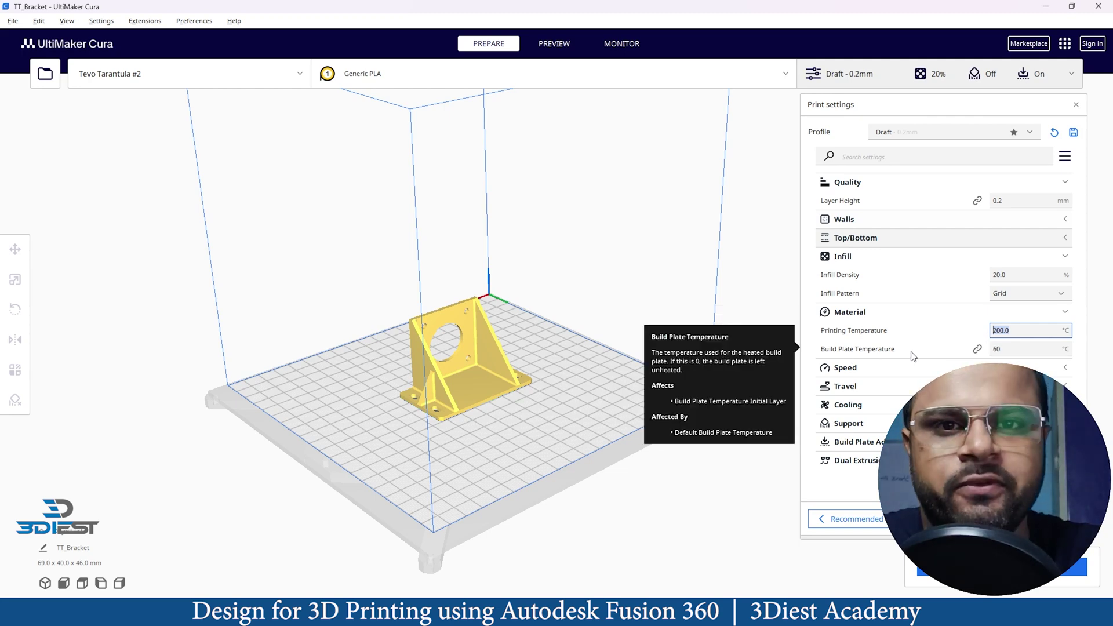
pyautogui.click(1007, 349)
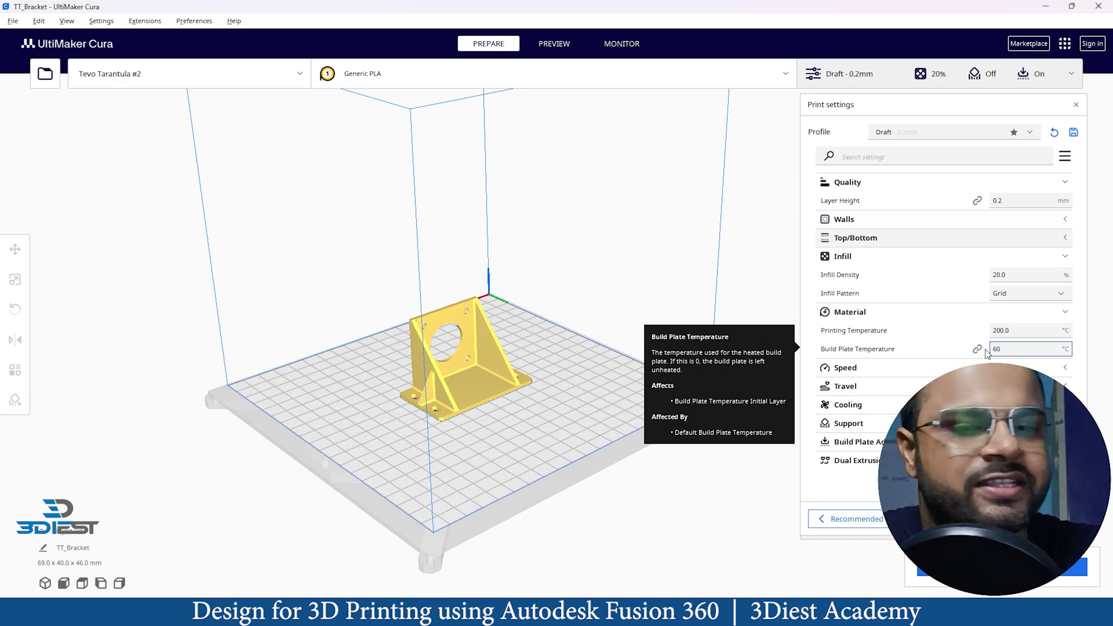
pyautogui.click(1064, 371)
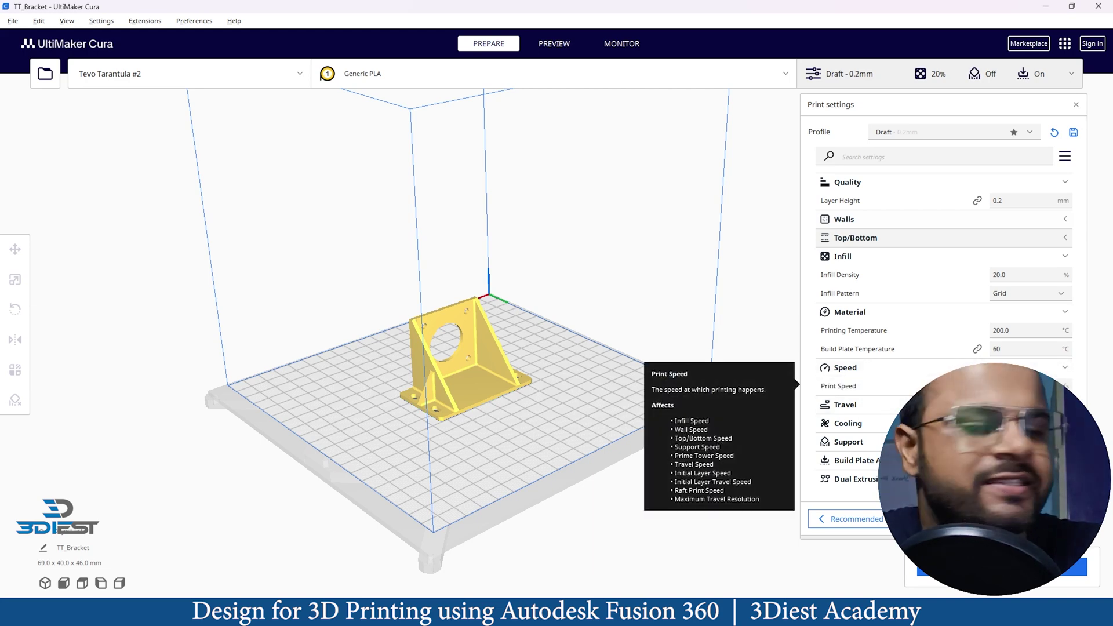
pyautogui.click(1066, 313)
pyautogui.click(1066, 256)
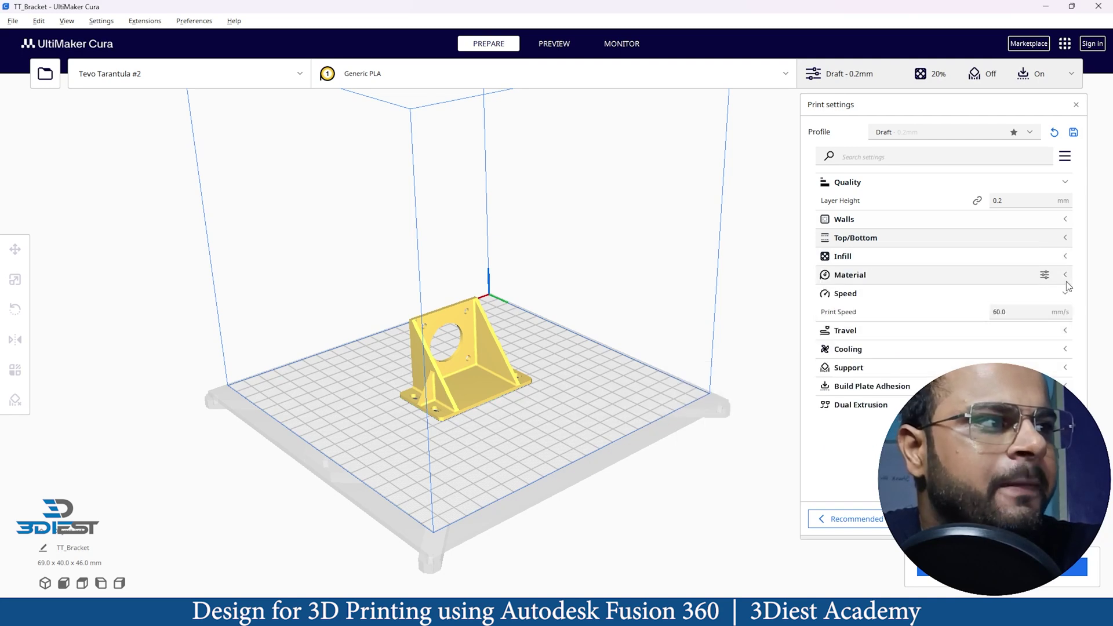
pyautogui.click(1063, 295)
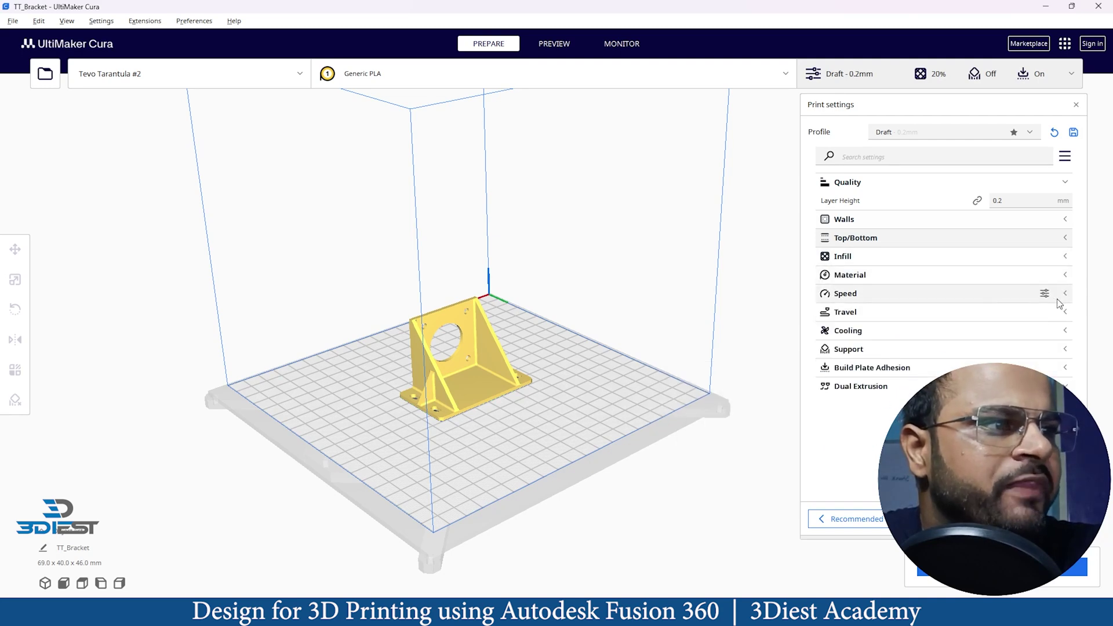
# - Review the retraction and Z hop options under Travel, and the print cooling and fan speed settings under Cooling
pyautogui.click(1046, 312)
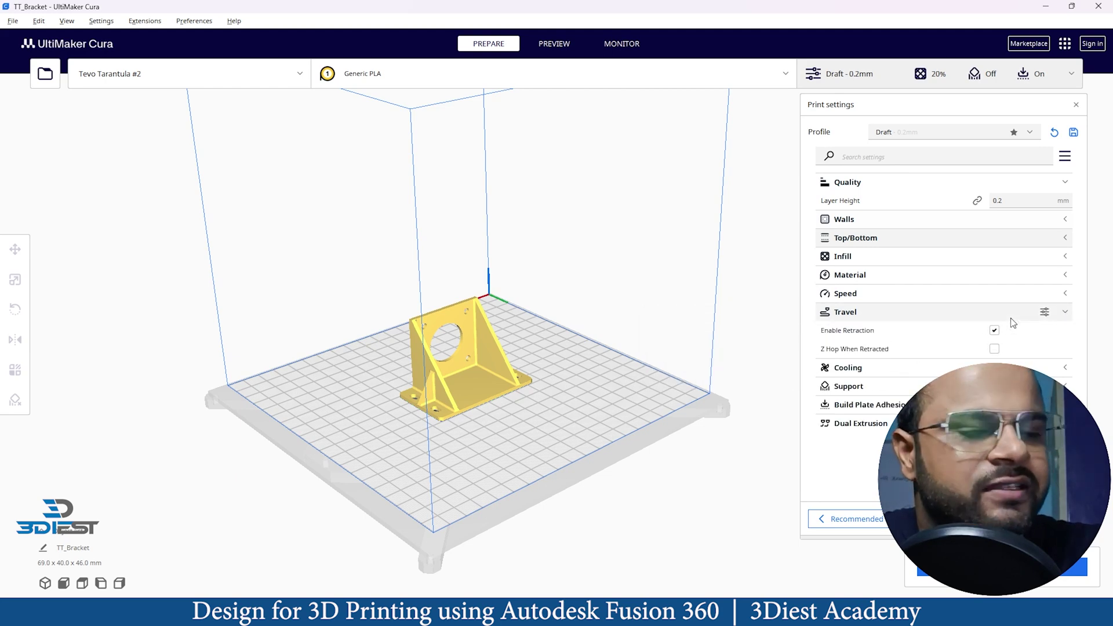
pyautogui.moveTo(929, 360)
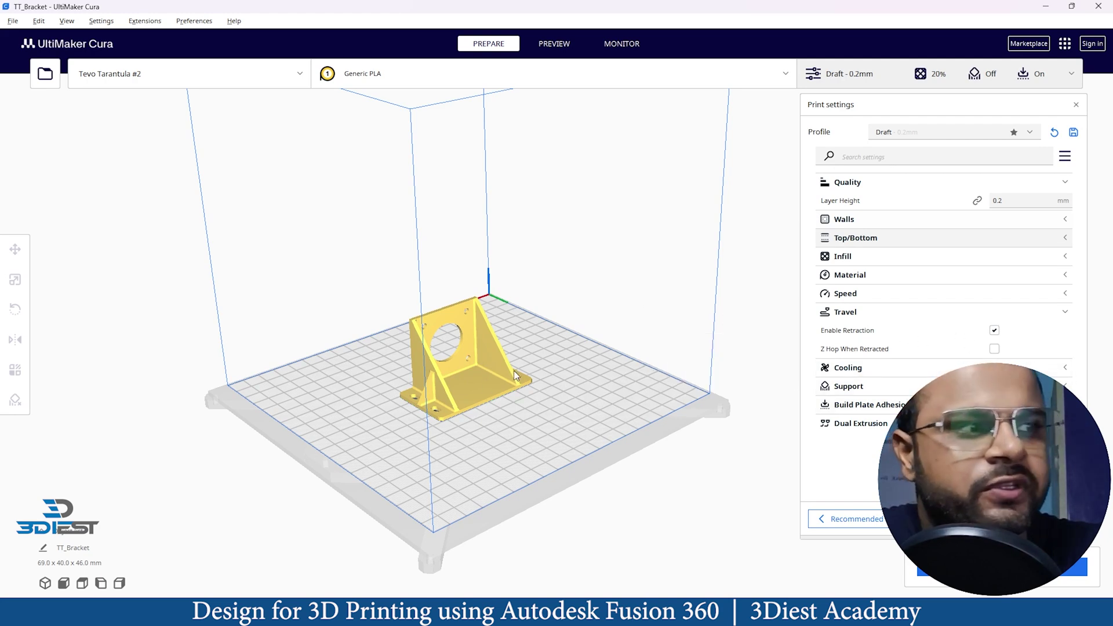
pyautogui.click(1061, 313)
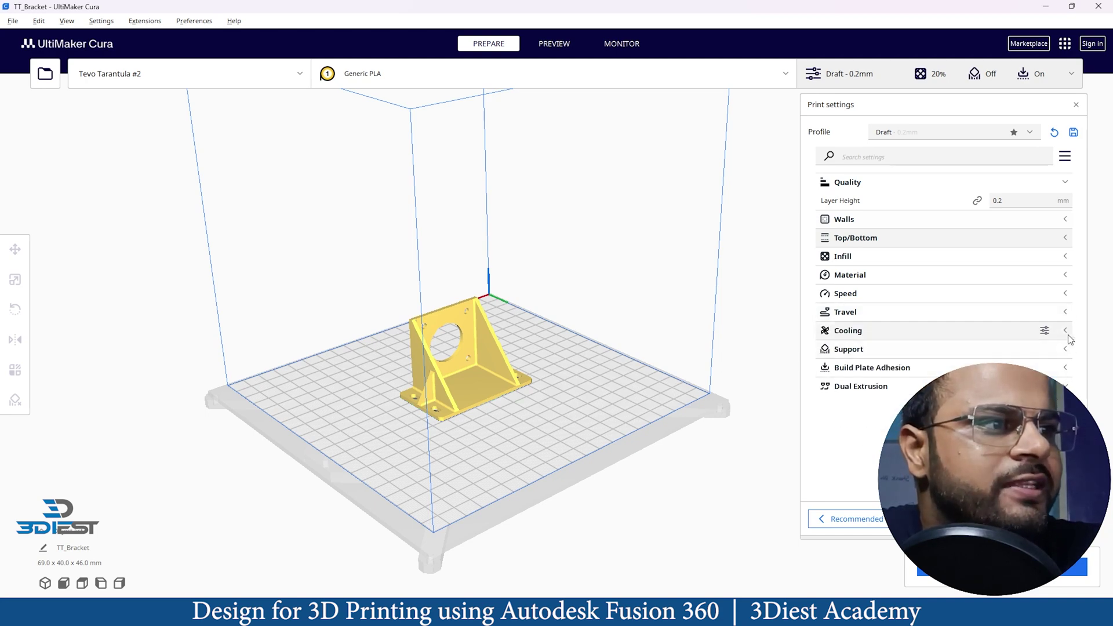
pyautogui.click(1066, 331)
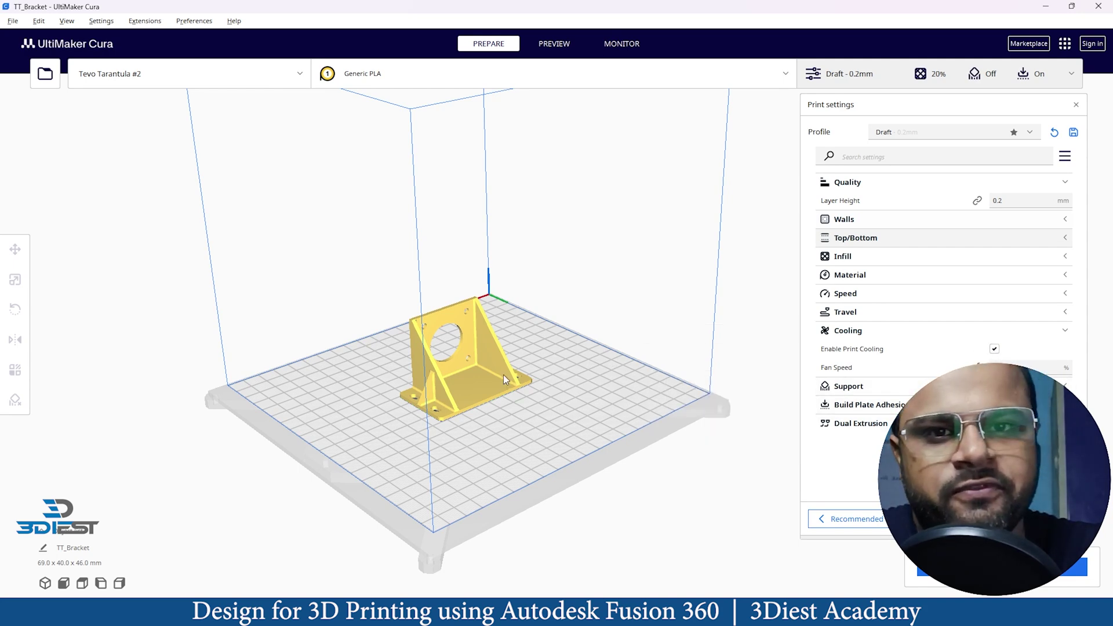
pyautogui.moveTo(996, 352)
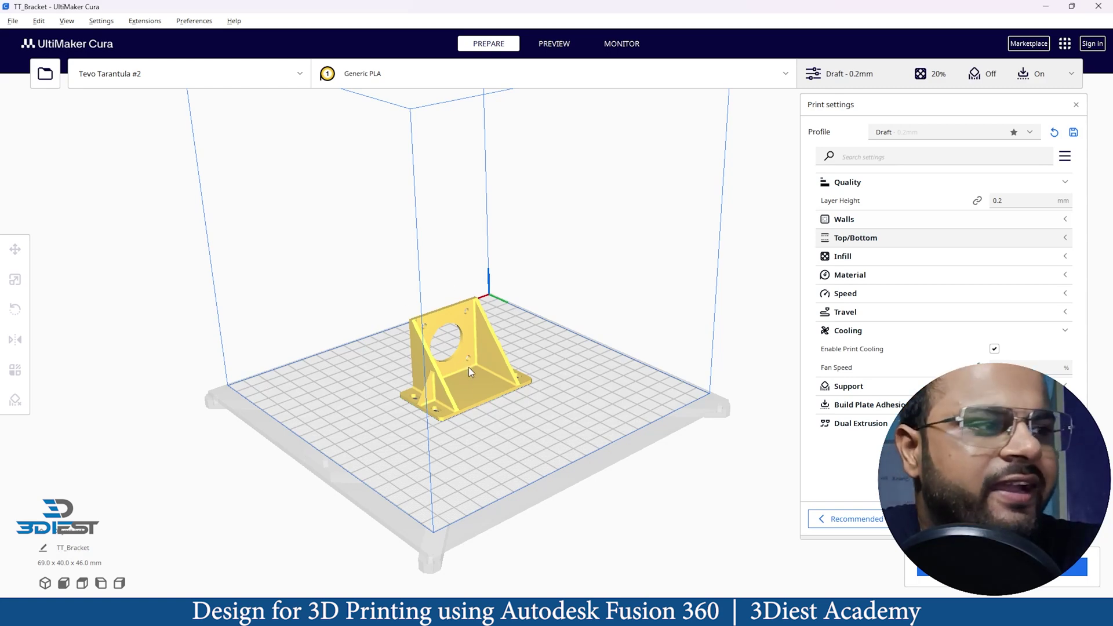
pyautogui.moveTo(985, 371)
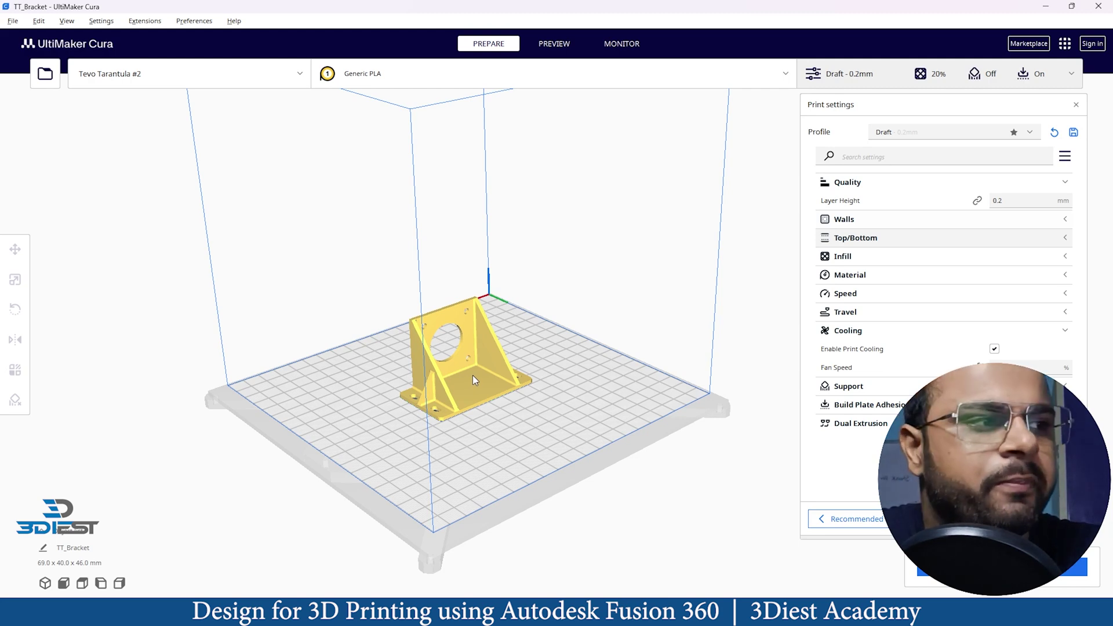
pyautogui.moveTo(1021, 365)
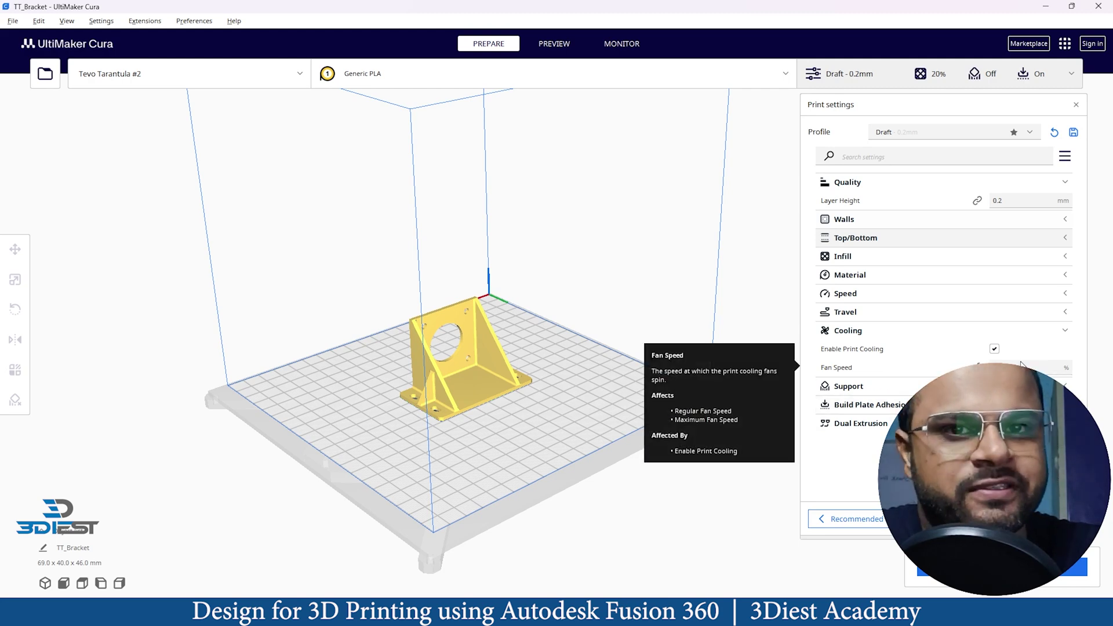
# - Collapse the Cooling section, then review the Generate Support option under Support and the Build Plate Adhesion settings
pyautogui.click(1065, 330)
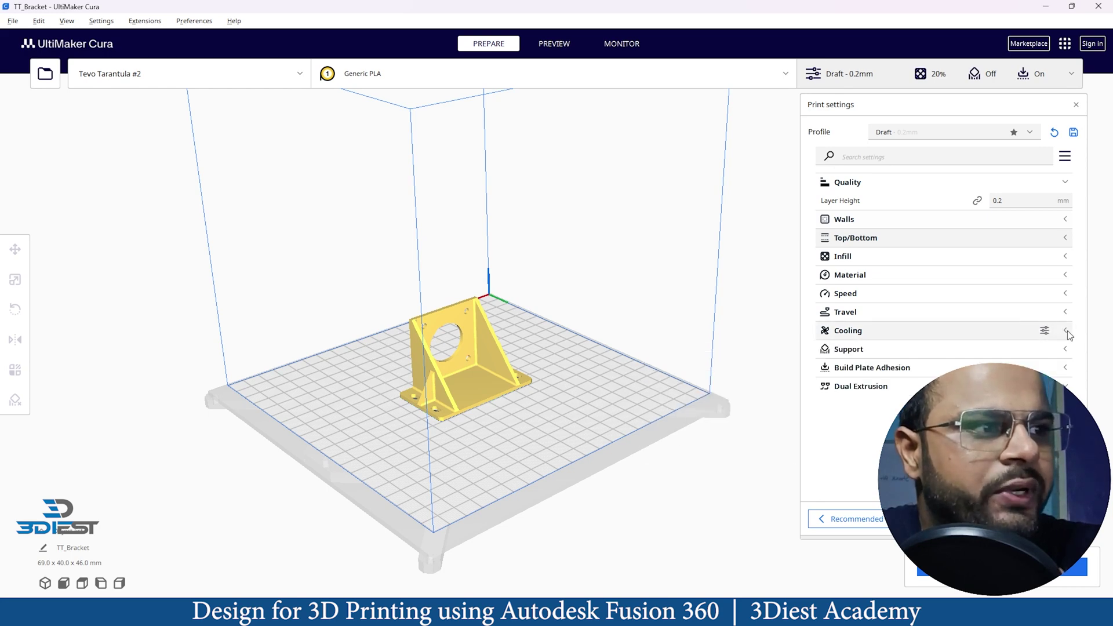
pyautogui.click(1065, 349)
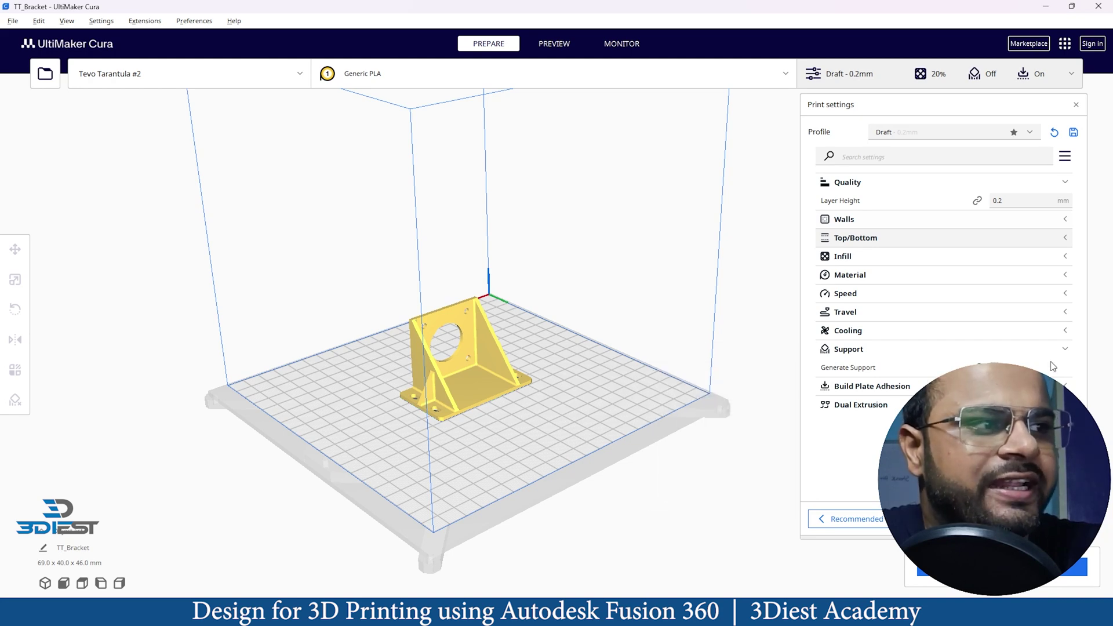
pyautogui.click(1065, 349)
pyautogui.click(1065, 367)
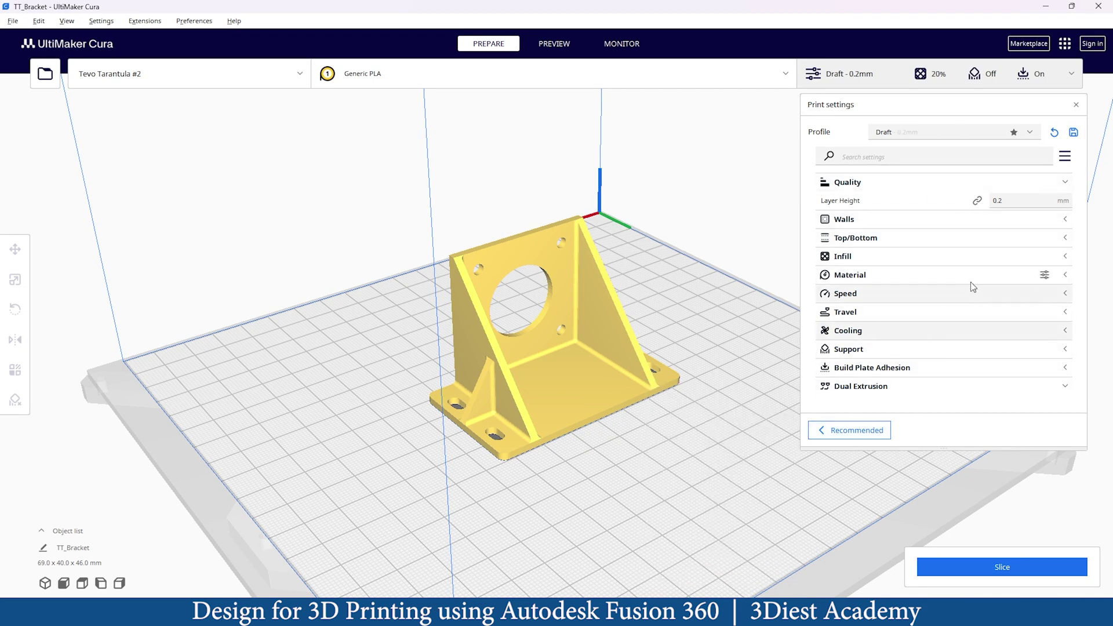
# - Slice the bracket, open its layer preview and play the toolpath simulation of the print
pyautogui.click(1004, 569)
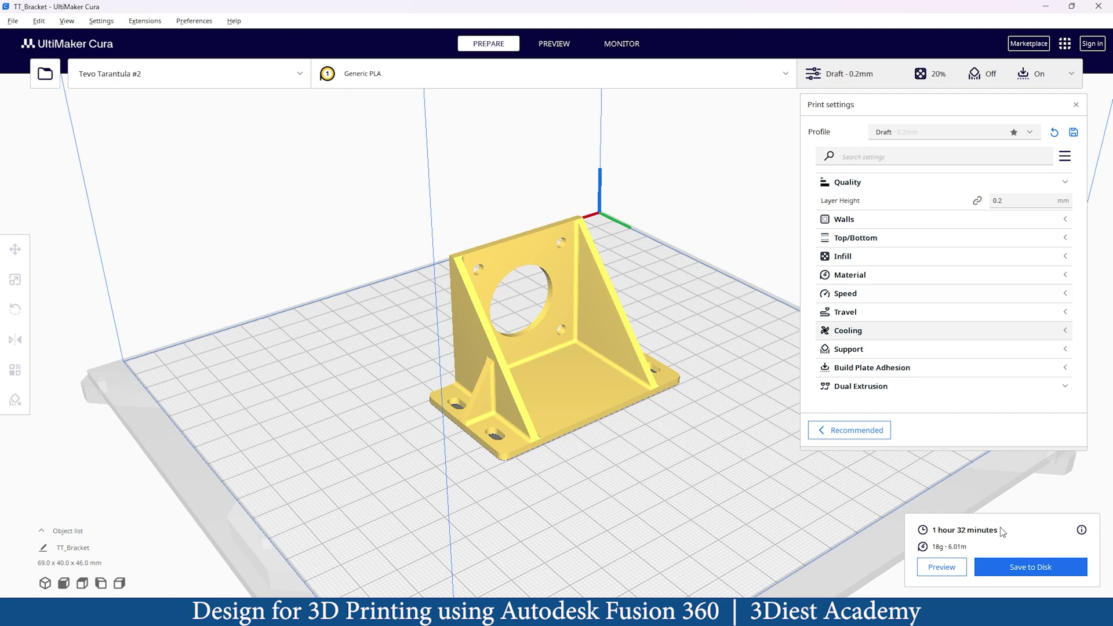
pyautogui.click(939, 568)
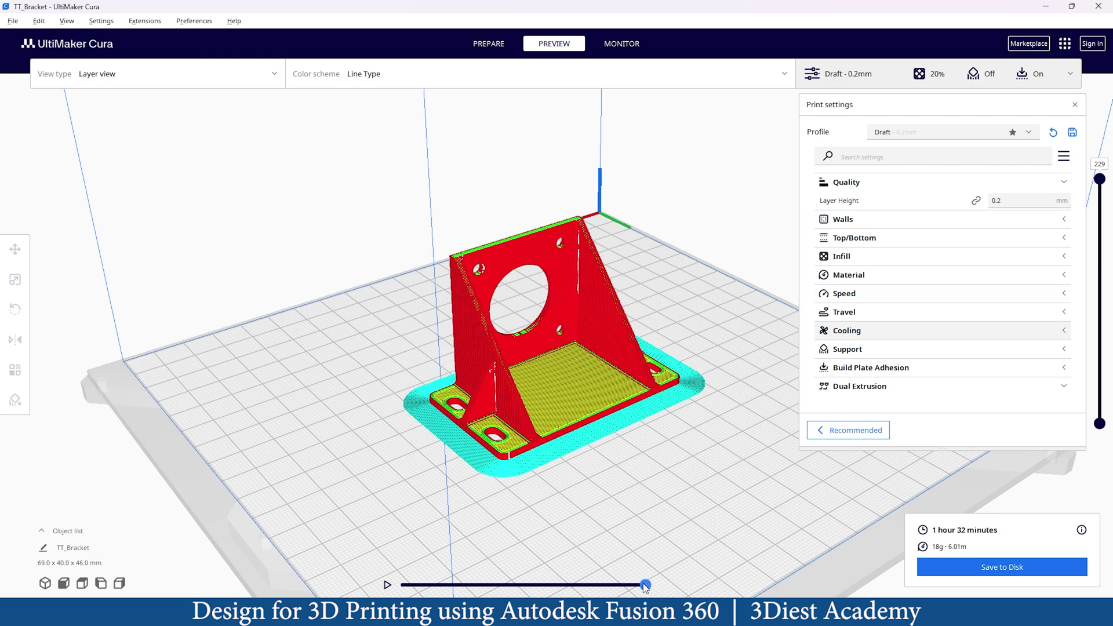
pyautogui.moveTo(645, 586)
pyautogui.mouseDown()
pyautogui.moveTo(390, 584)
pyautogui.moveTo(645, 584)
pyautogui.mouseUp()
pyautogui.scroll(3, 543, 460)
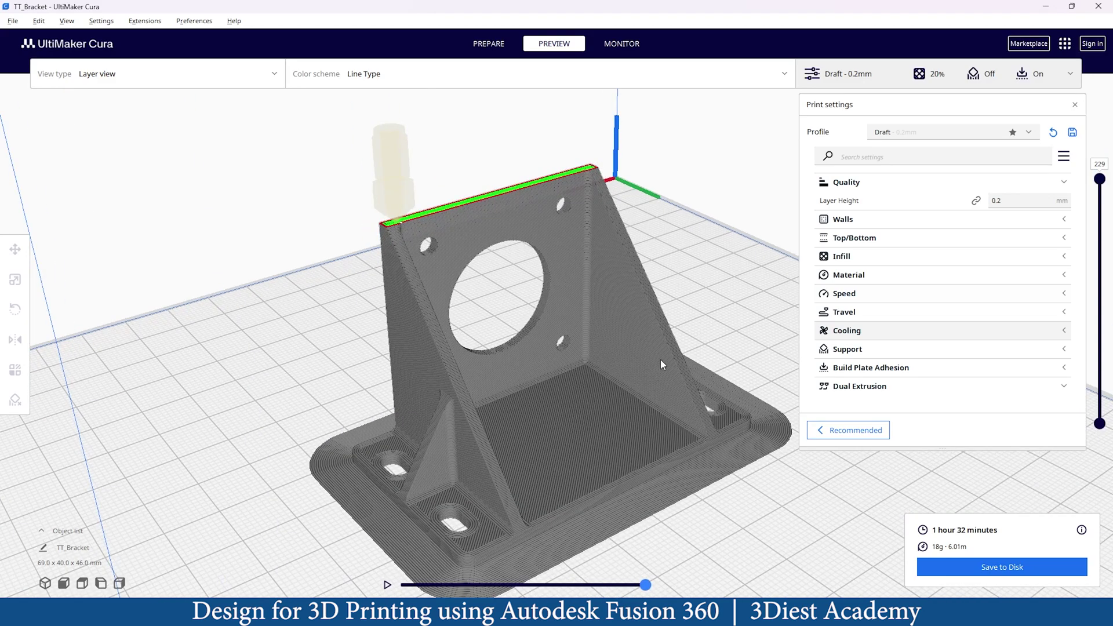
pyautogui.scroll(-4, 649, 373)
pyautogui.click(387, 584)
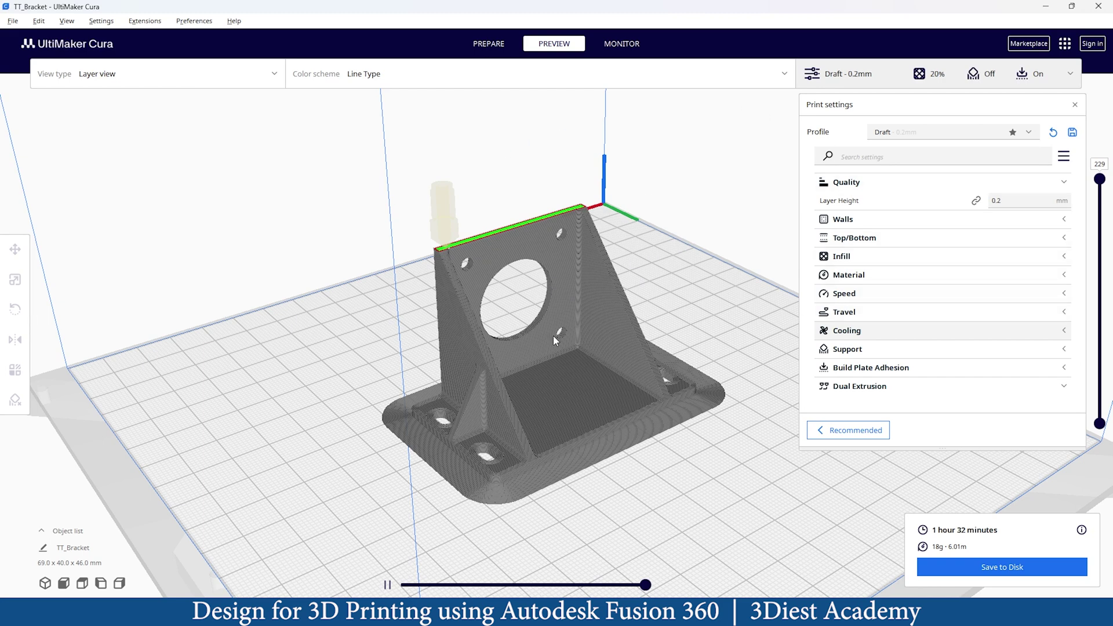
pyautogui.scroll(-5, 387, 408)
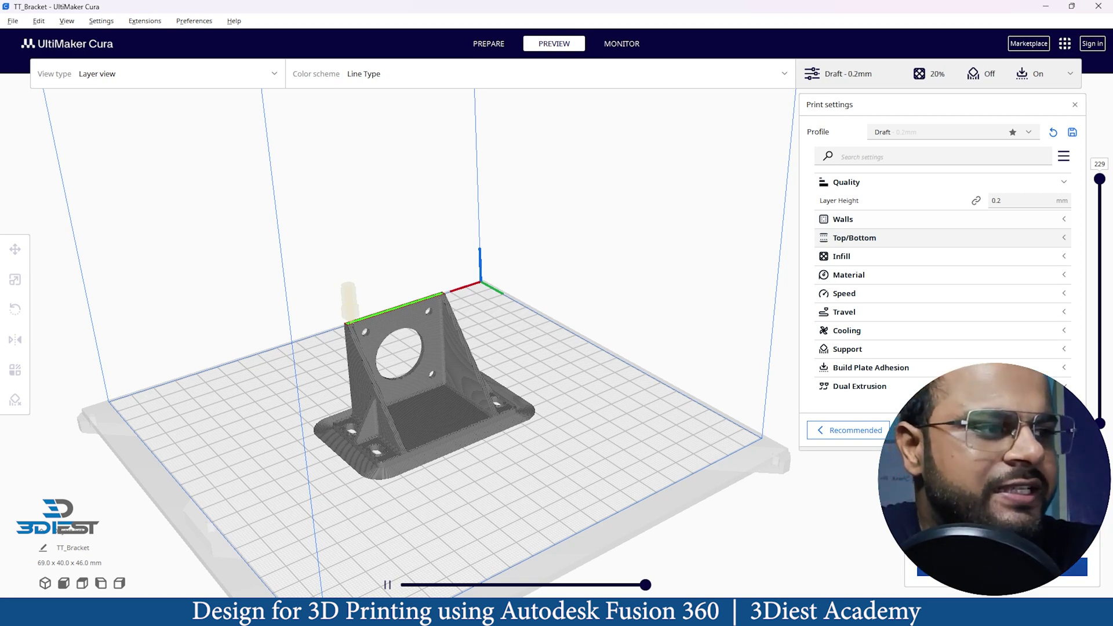
# - Start saving the sliced bracket to disk and browse to the "DF3Dprinting using ADSKF360" folder under Courses on drive D
pyautogui.click(1001, 566)
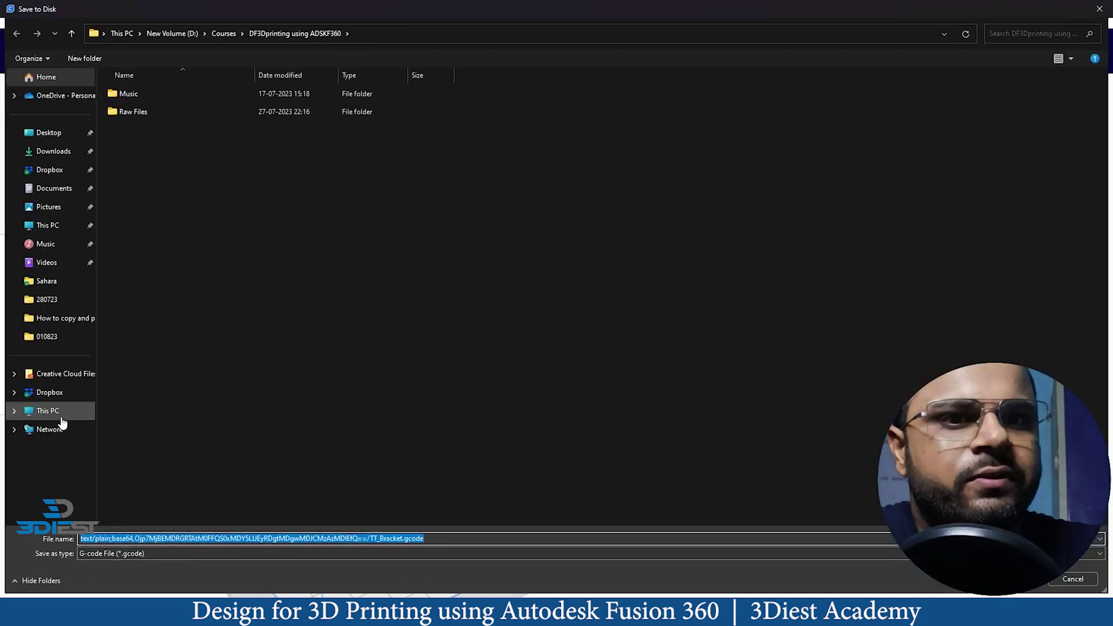
pyautogui.click(61, 415)
pyautogui.doubleClick(330, 108)
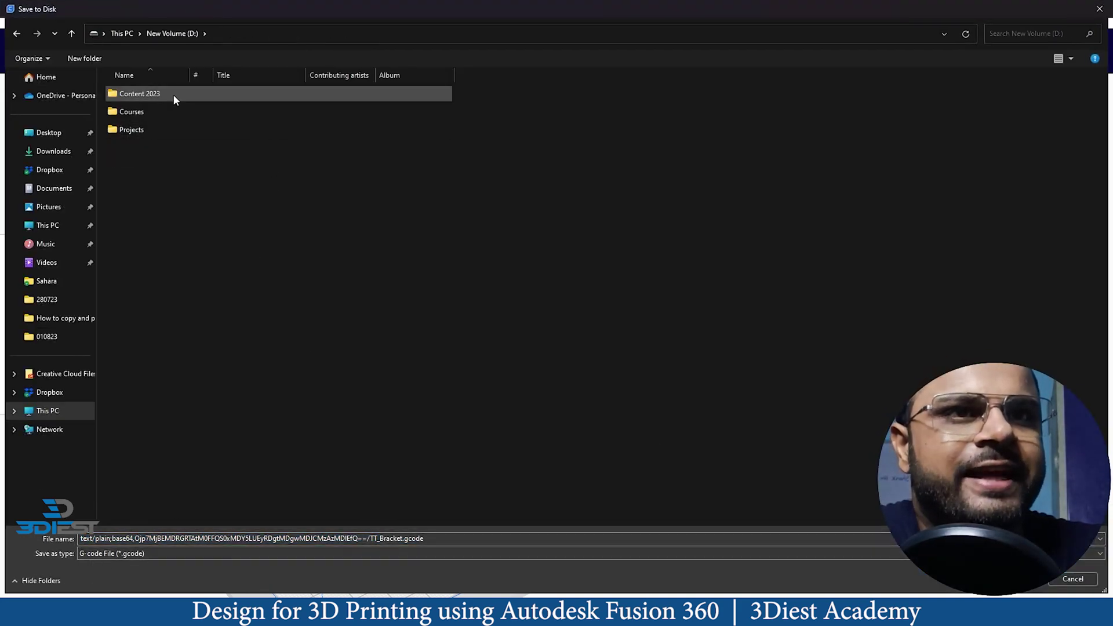
pyautogui.doubleClick(168, 113)
pyautogui.doubleClick(171, 130)
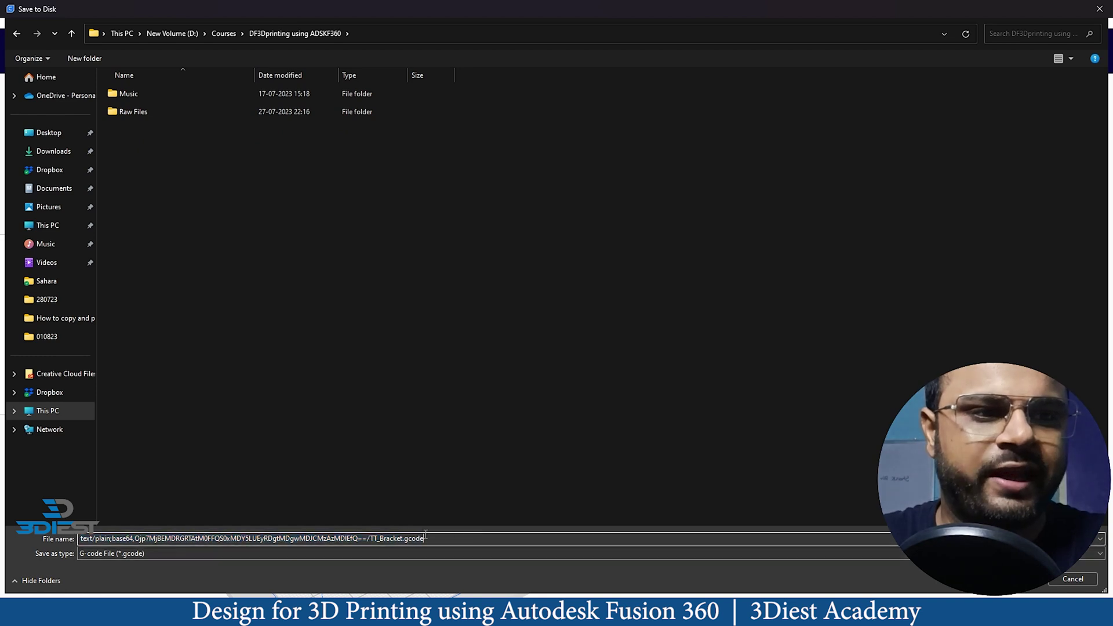
# - Replace the suggested file name with "Bracket" and save the file in G-code format
pyautogui.moveTo(426, 538); pyautogui.dragTo(35, 526)
pyautogui.write('Bra')
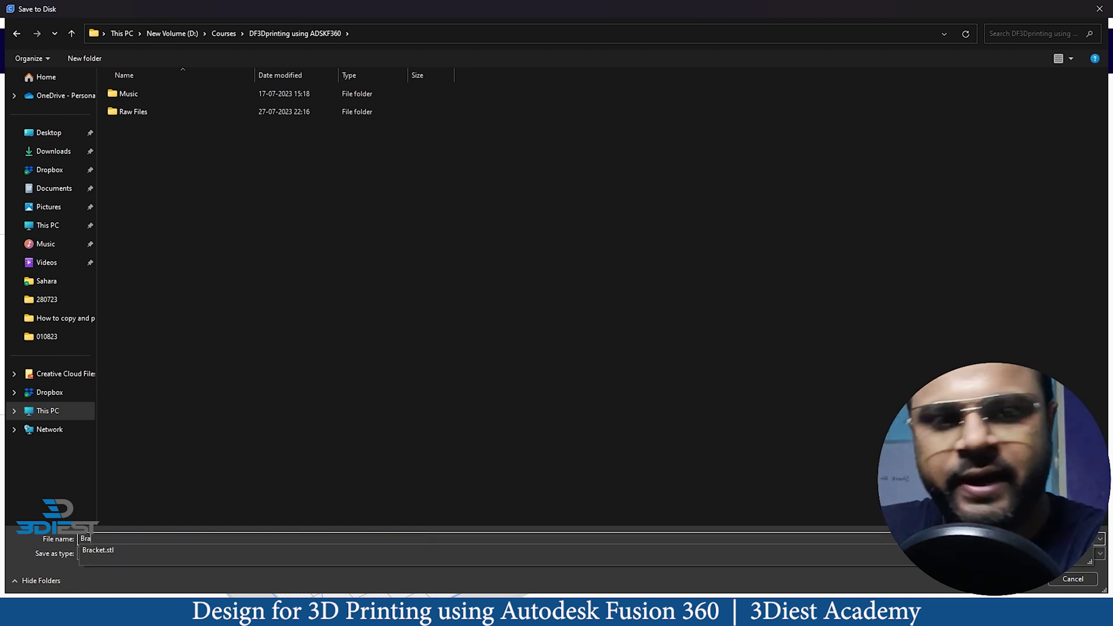
pyautogui.write('ket')
pyautogui.press('BackSpace')
pyautogui.press('BackSpace')
pyautogui.press('BackSpace')
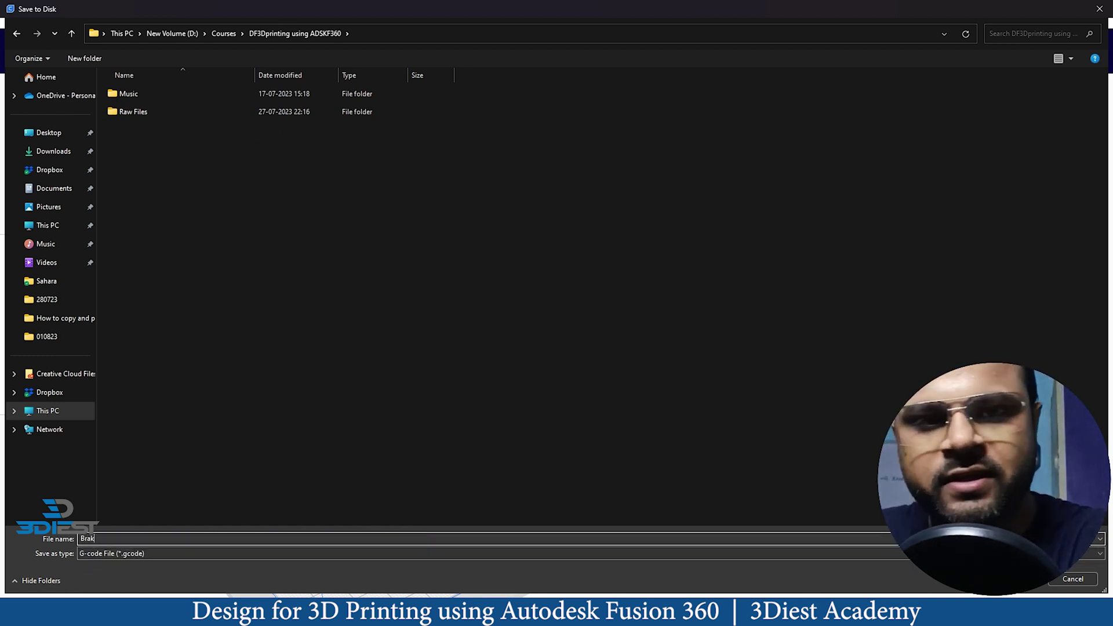
pyautogui.write('cket')
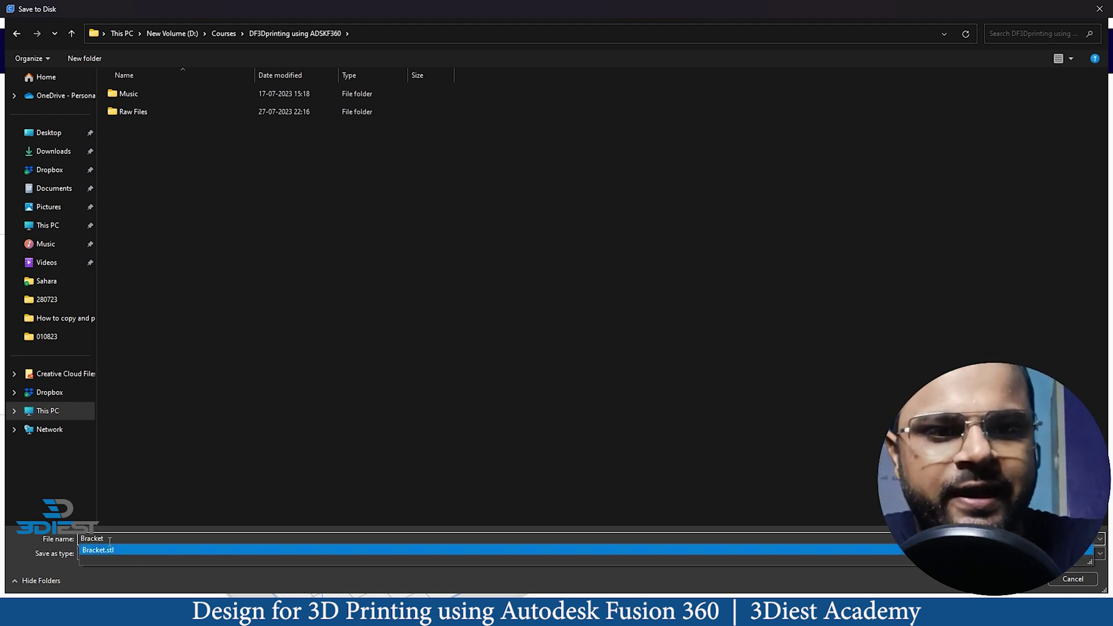
pyautogui.click(142, 511)
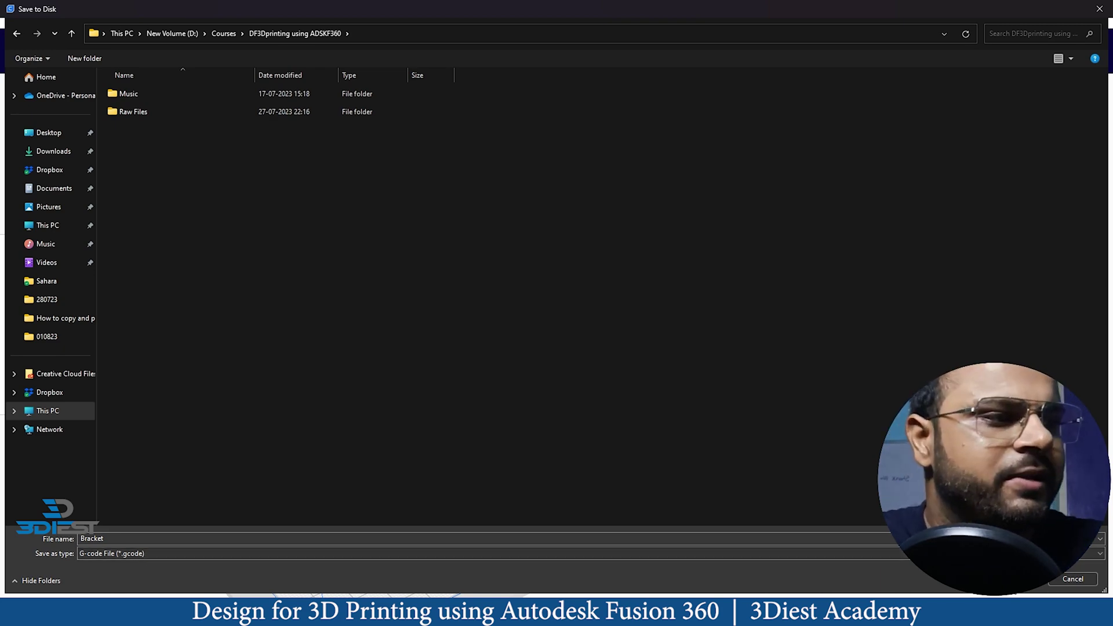
pyautogui.press('Return')
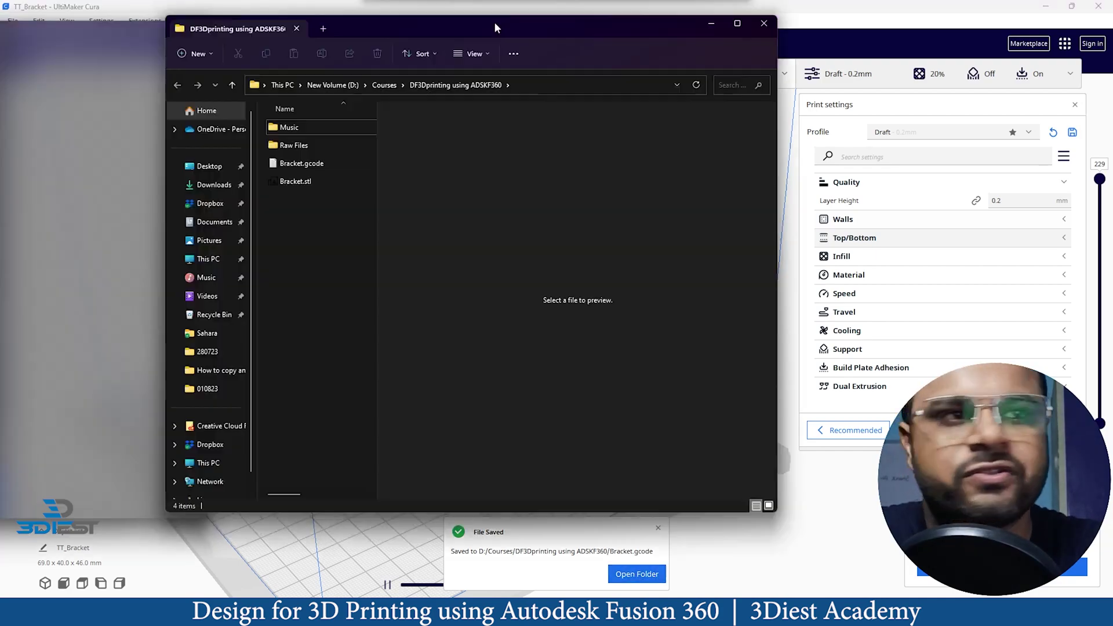
# - Maximize the File Explorer window of the save folder and open Bracket.gcode in the text editor to examine its layer and movement commands
pyautogui.moveTo(495, 22); pyautogui.dragTo(529, 47)
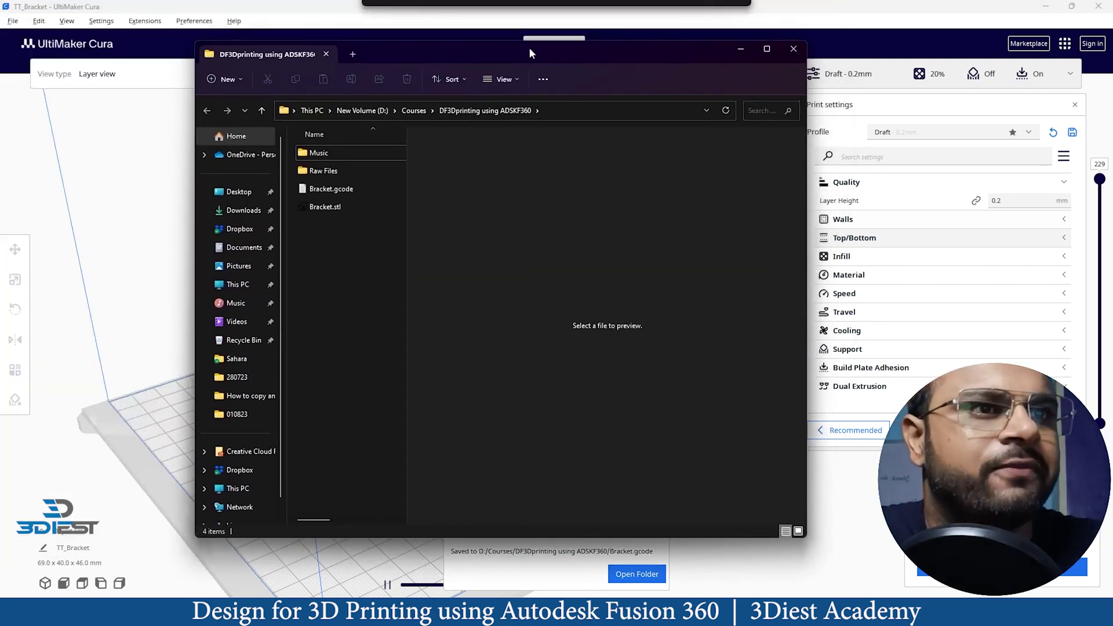
pyautogui.click(768, 51)
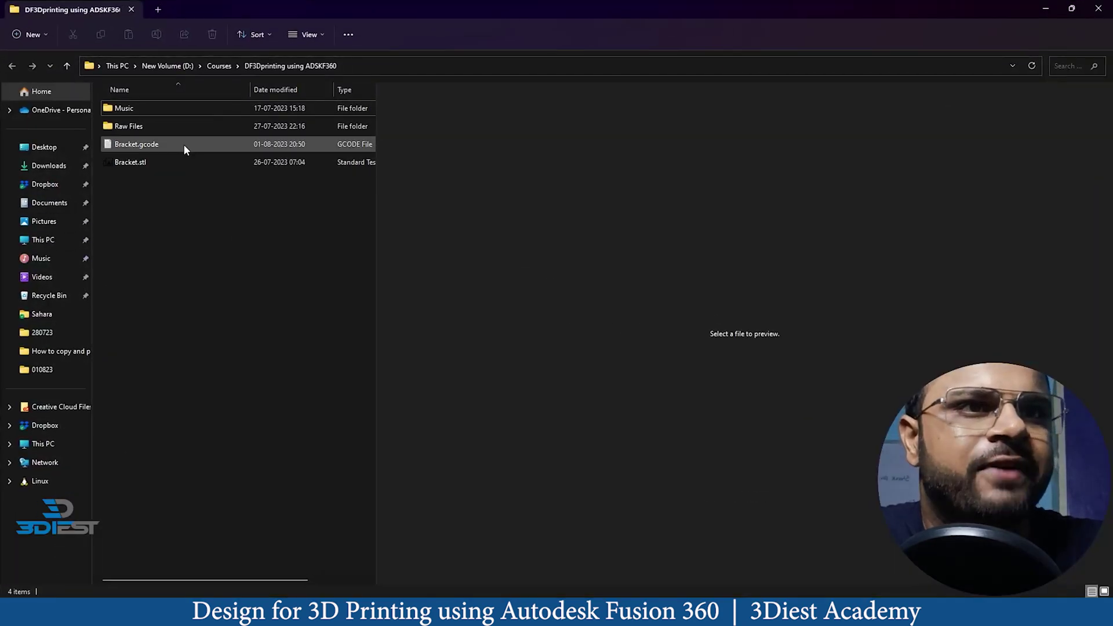
pyautogui.click(183, 144)
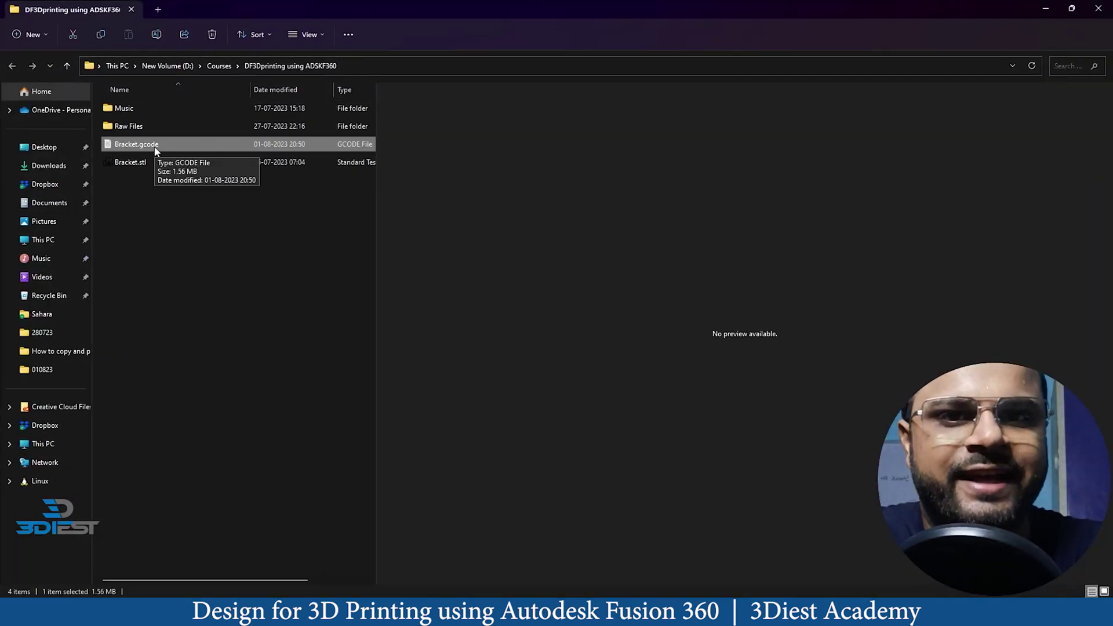
pyautogui.doubleClick(189, 145)
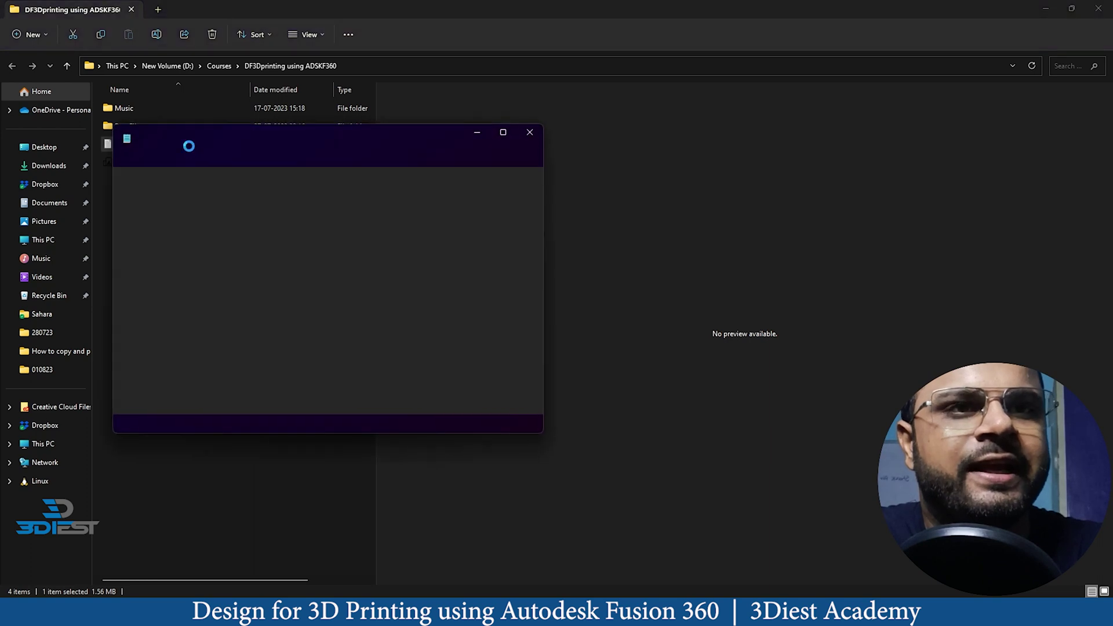
pyautogui.scroll(-11, 129, 211)
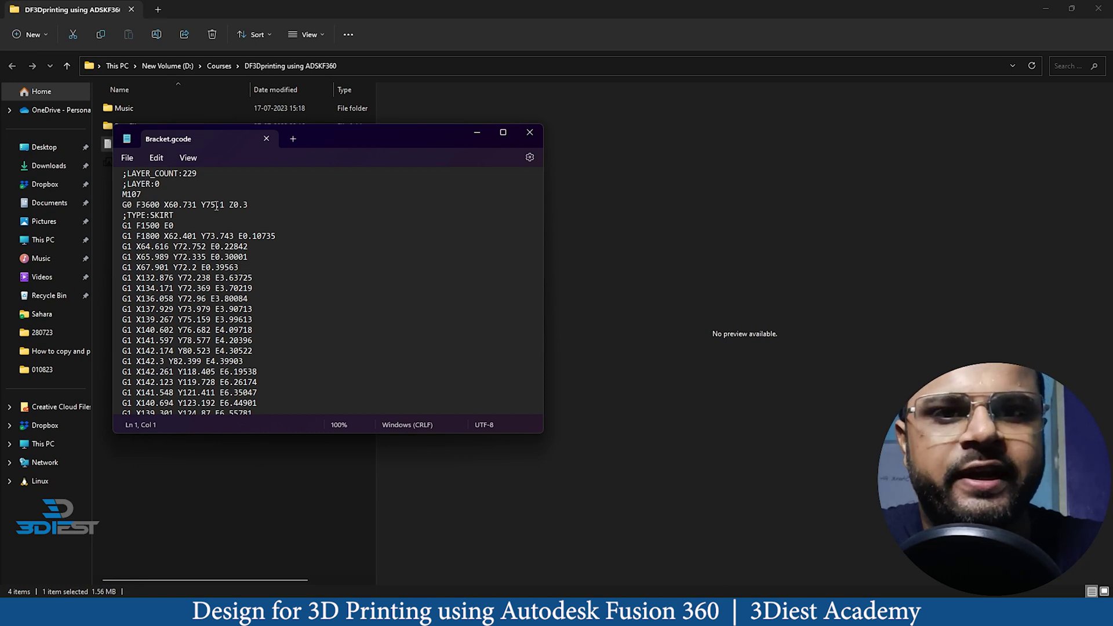
pyautogui.click(118, 207)
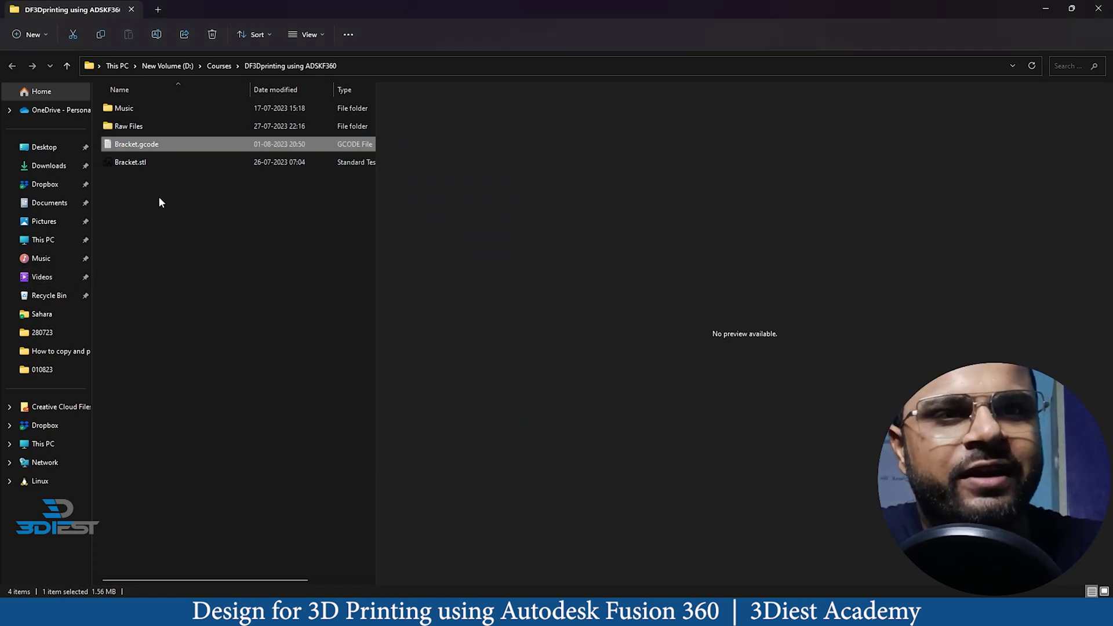
pyautogui.click(171, 144)
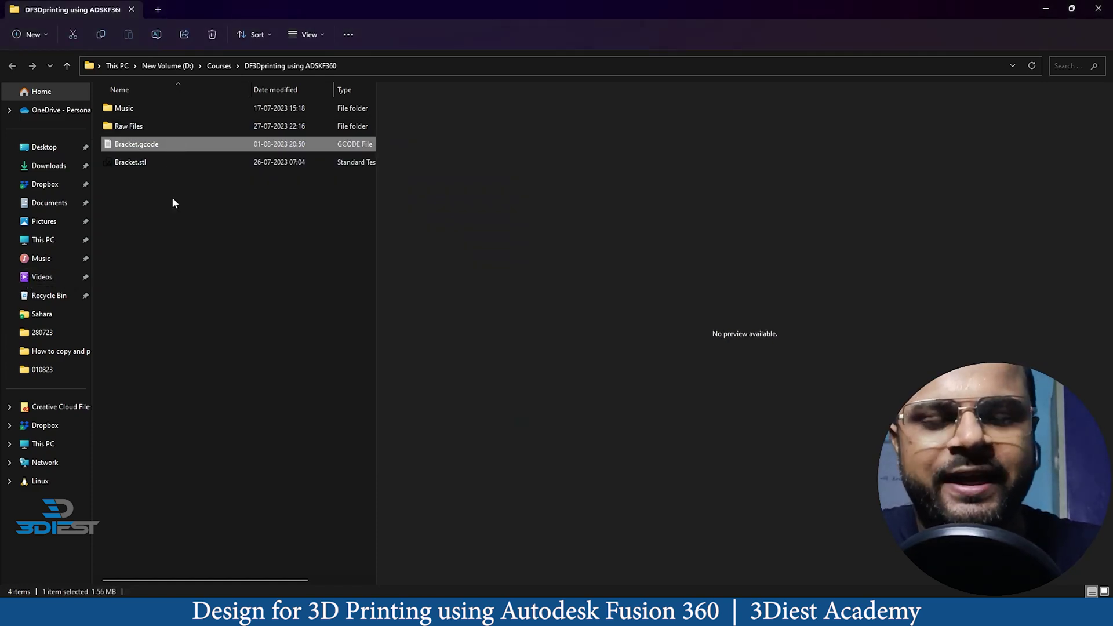